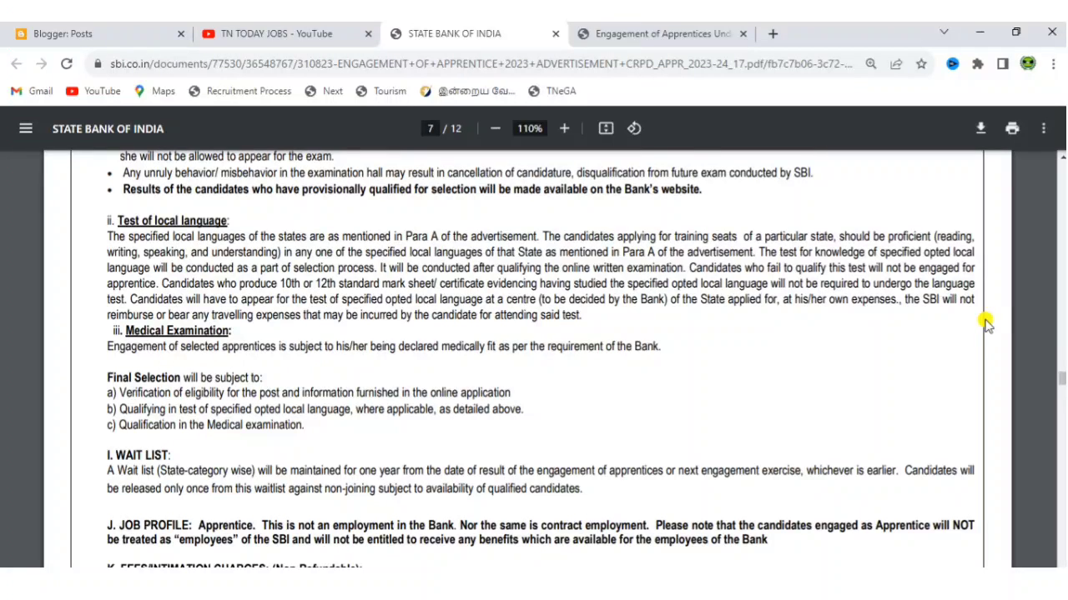
Step: Read the apprentice advertisement from the medical examination section through fees and general information to the photograph, signature, thumb impression and declaration specifications
{"action": "scroll", "coordinate": [985, 324], "scroll_direction": "down", "scroll_amount": 2}
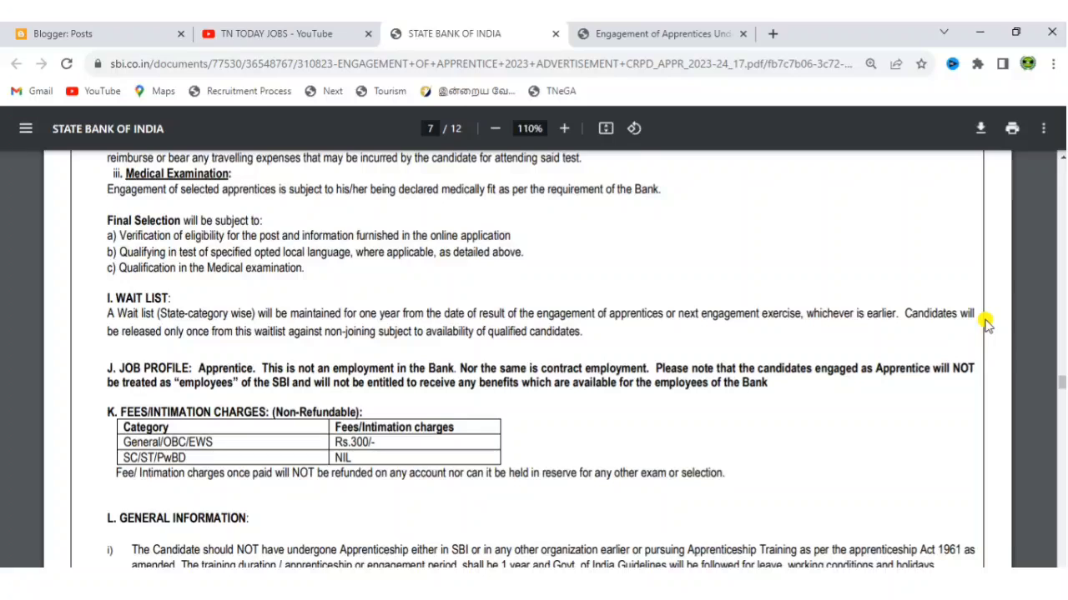
{"action": "scroll", "coordinate": [985, 323], "scroll_direction": "down", "scroll_amount": 1}
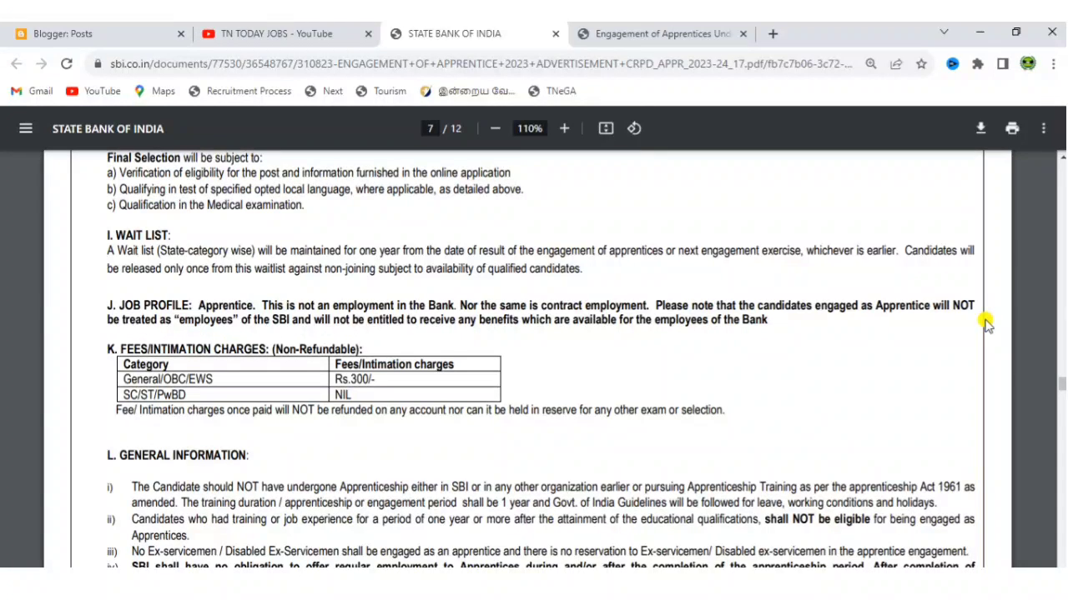
{"action": "scroll", "coordinate": [985, 325], "scroll_direction": "down", "scroll_amount": 4}
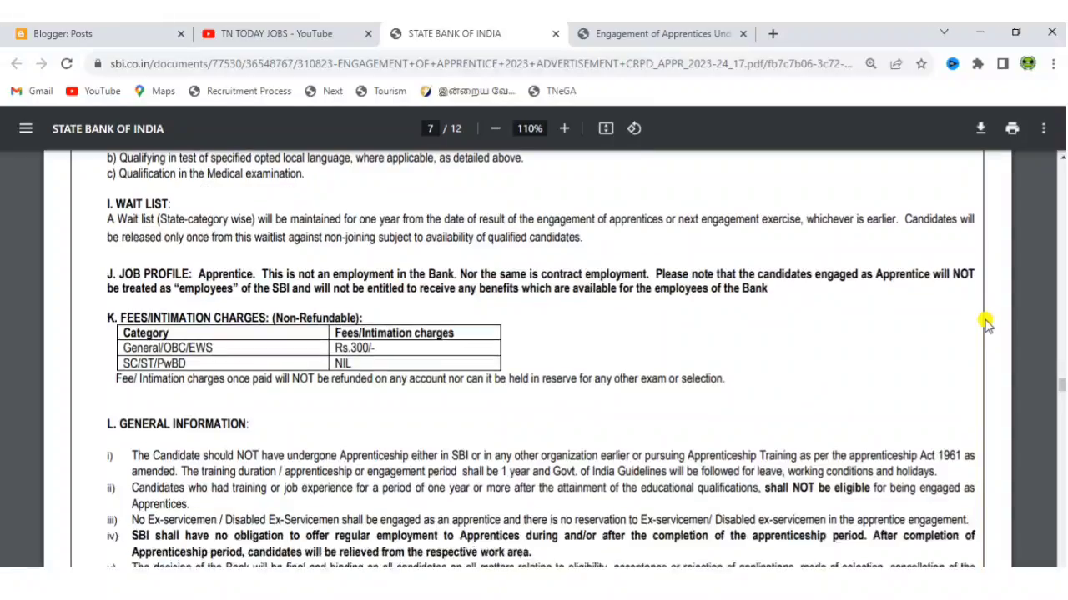
{"action": "scroll", "coordinate": [985, 325], "scroll_direction": "down", "scroll_amount": 7}
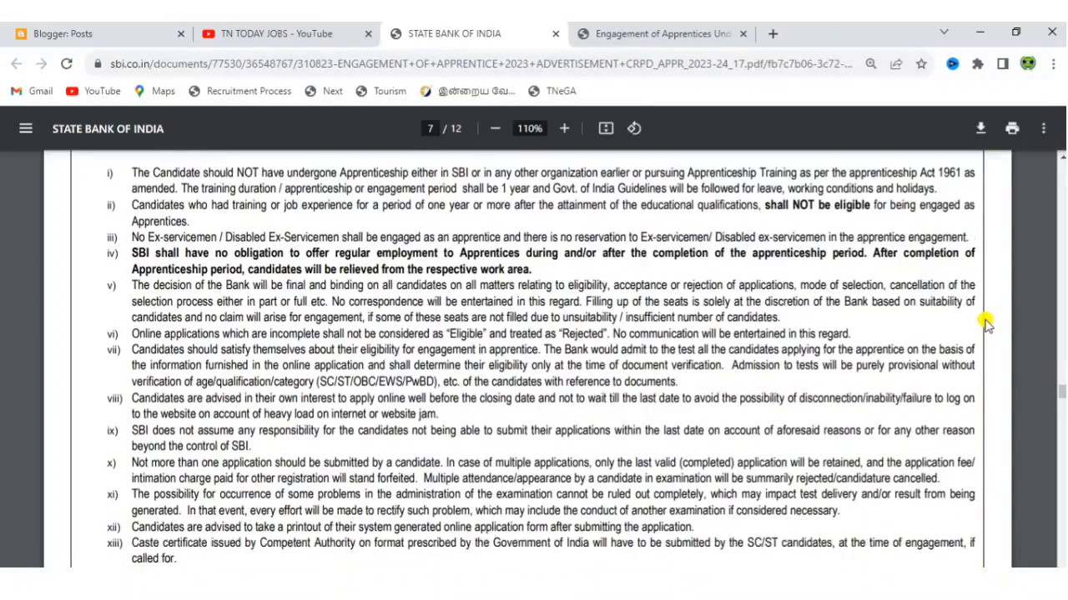
{"action": "scroll", "coordinate": [985, 325], "scroll_direction": "down", "scroll_amount": 10}
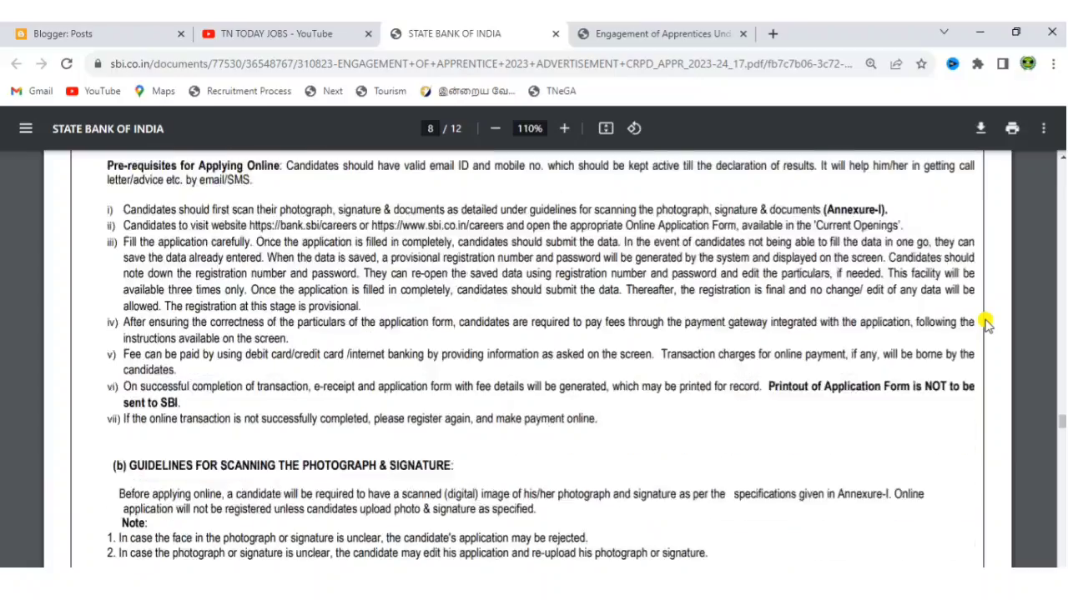
{"action": "scroll", "coordinate": [985, 324], "scroll_direction": "down", "scroll_amount": 10}
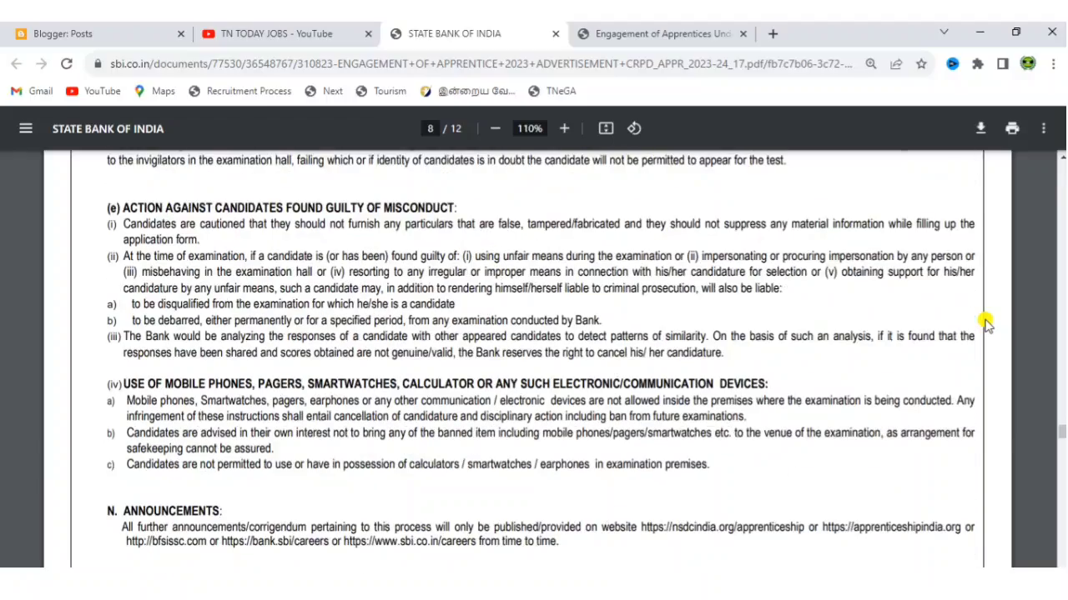
{"action": "scroll", "coordinate": [985, 325], "scroll_direction": "down", "scroll_amount": 10}
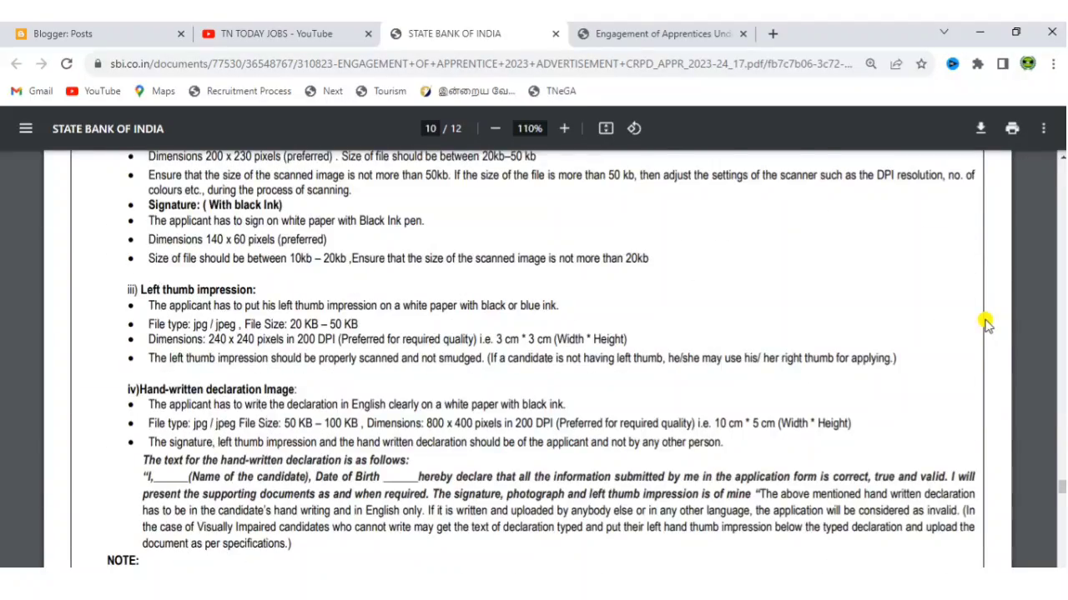
{"action": "scroll", "coordinate": [985, 324], "scroll_direction": "up", "scroll_amount": 2}
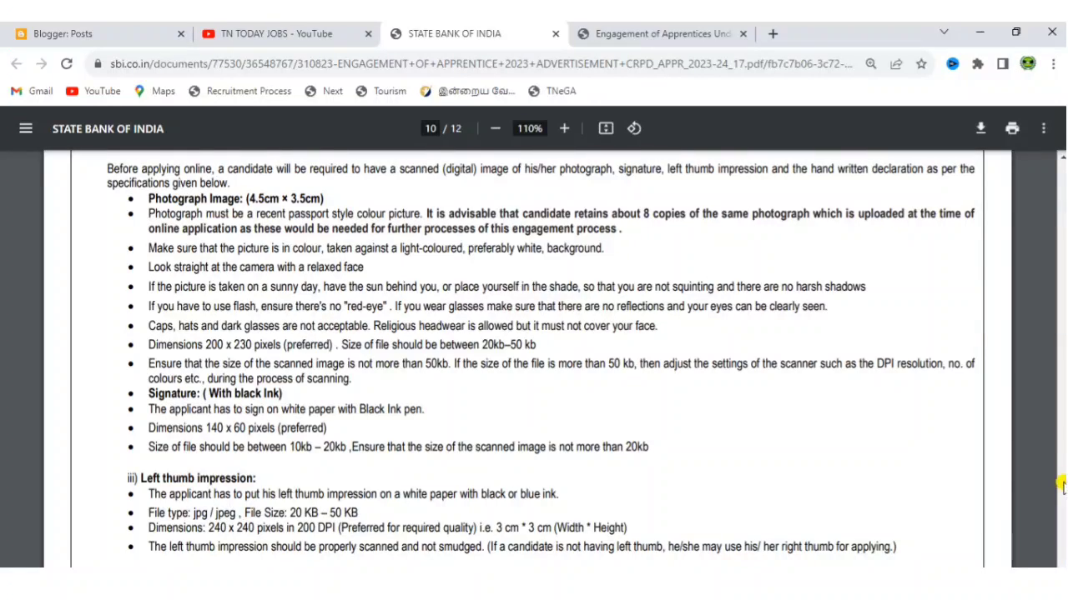
{"action": "scroll", "coordinate": [1062, 487], "scroll_direction": "down", "scroll_amount": 4}
{"action": "mouse_move", "coordinate": [1061, 494]}
{"action": "left_mouse_down"}
{"action": "mouse_move", "coordinate": [1061, 536]}
{"action": "mouse_move", "coordinate": [1058, 469]}
{"action": "mouse_move", "coordinate": [1058, 490]}
{"action": "left_mouse_up"}
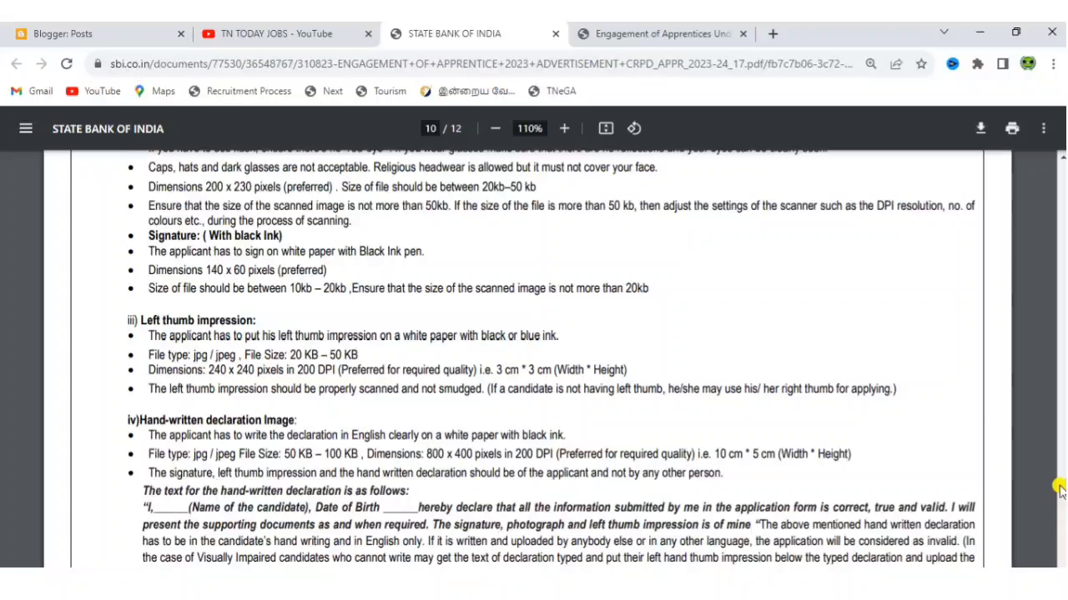
Step: Switch to the SBI apprentice application page and start a new registration
{"action": "left_click", "coordinate": [717, 33]}
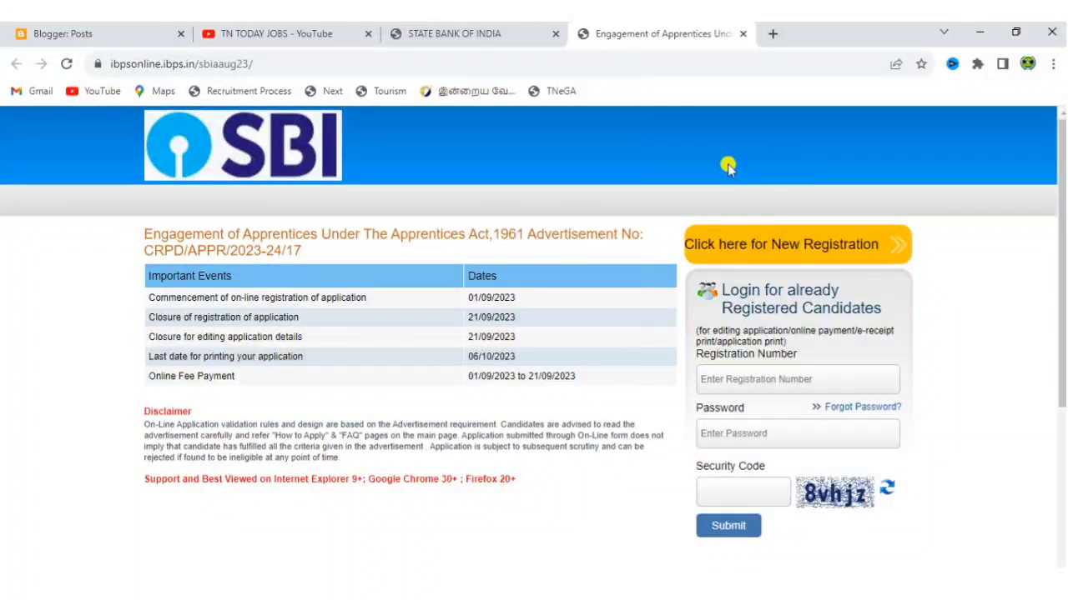
{"action": "left_click", "coordinate": [802, 255]}
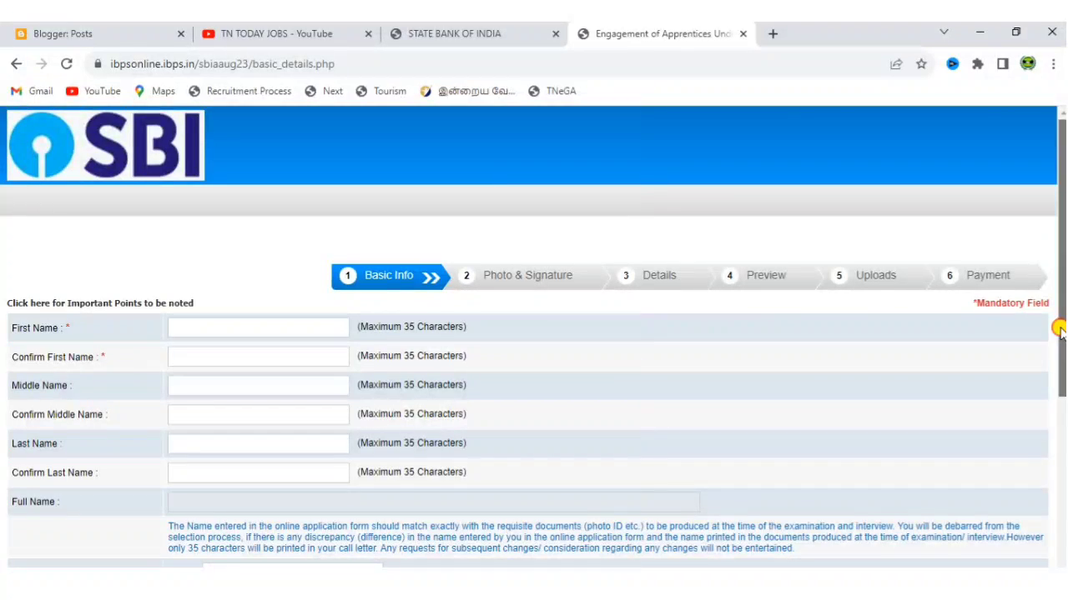
{"action": "left_click_drag", "start_coordinate": [1060, 326], "coordinate": [1063, 377]}
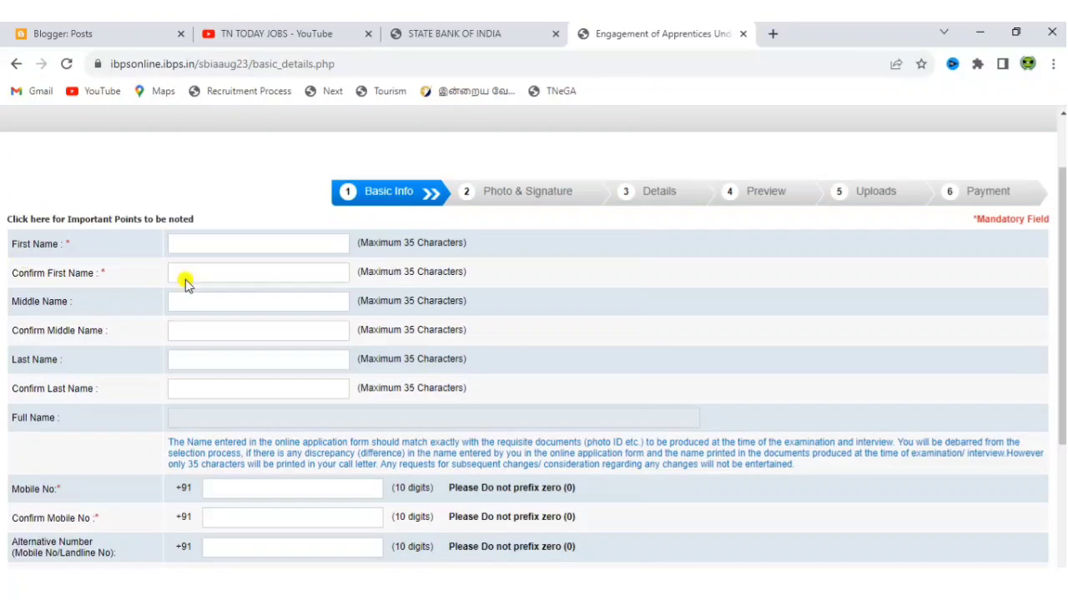
Step: Review the name, mobile number and email fields of the basic info form and set the email domain to gmail.com
{"action": "left_click", "coordinate": [222, 238]}
{"action": "scroll", "coordinate": [622, 370], "scroll_direction": "down", "scroll_amount": 3}
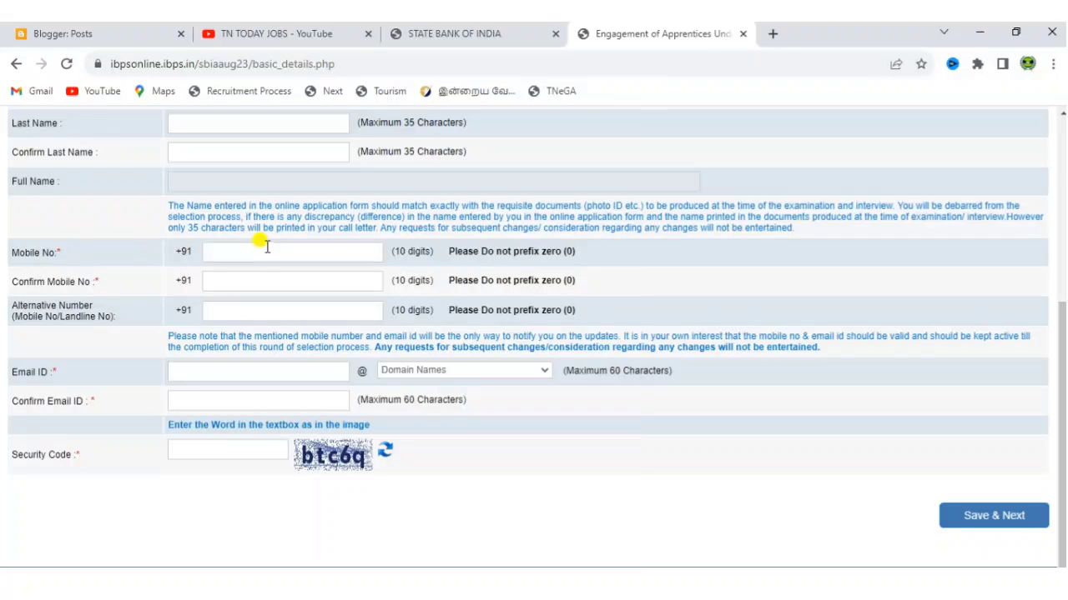
{"action": "left_click", "coordinate": [267, 247]}
{"action": "left_click", "coordinate": [301, 369]}
{"action": "left_click", "coordinate": [488, 369]}
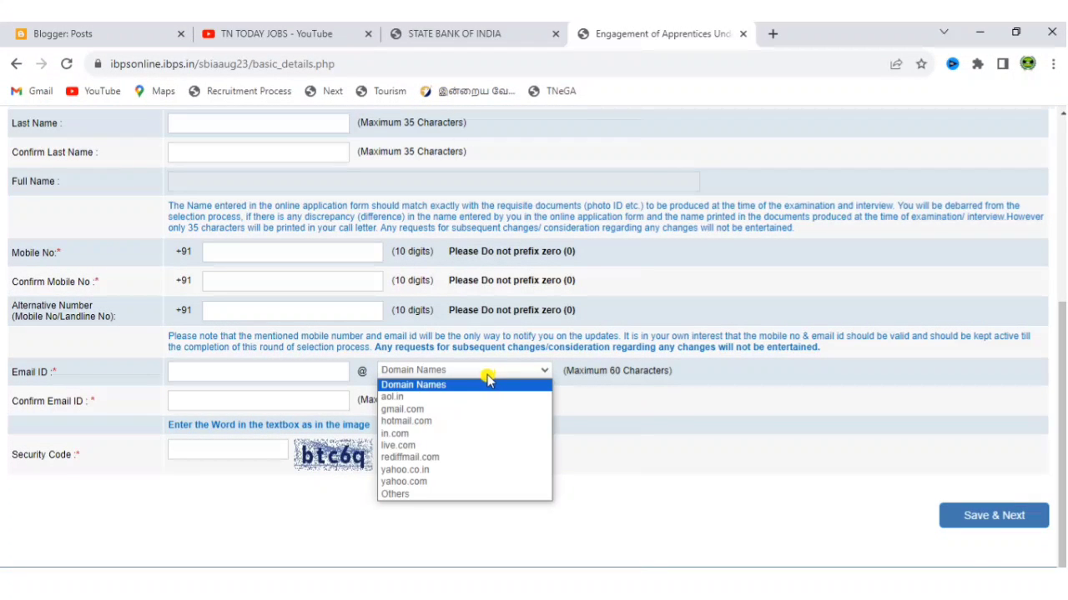
{"action": "left_click", "coordinate": [472, 411]}
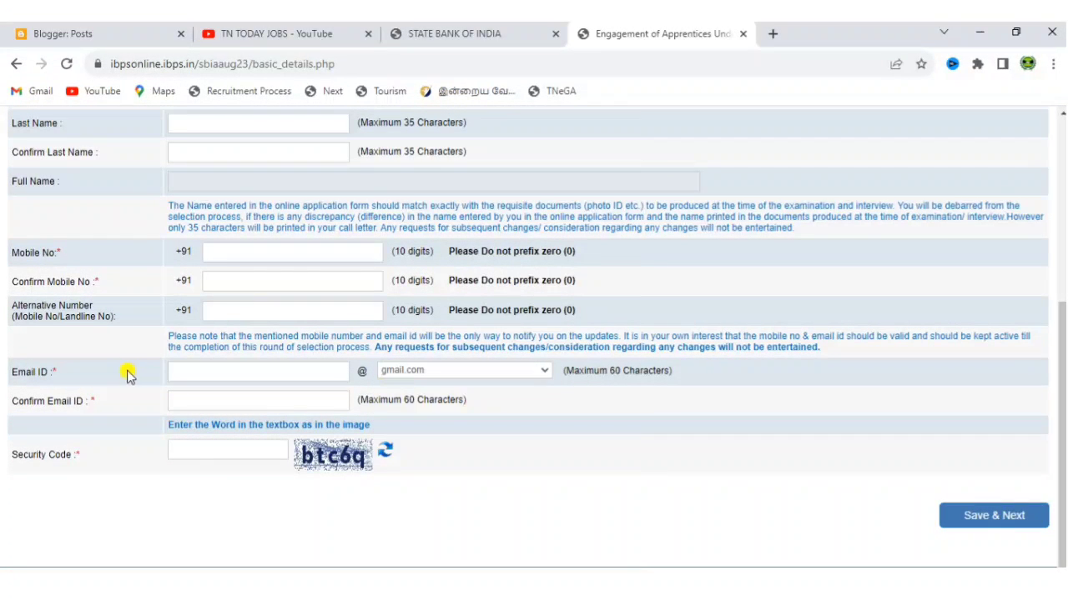
{"action": "left_click", "coordinate": [448, 367]}
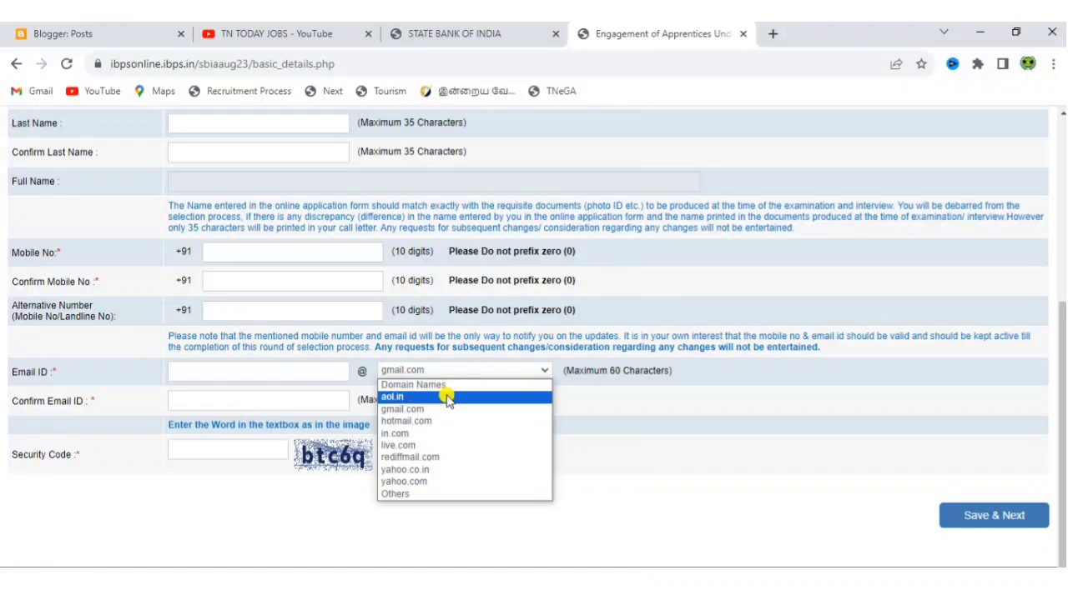
{"action": "left_click", "coordinate": [444, 409]}
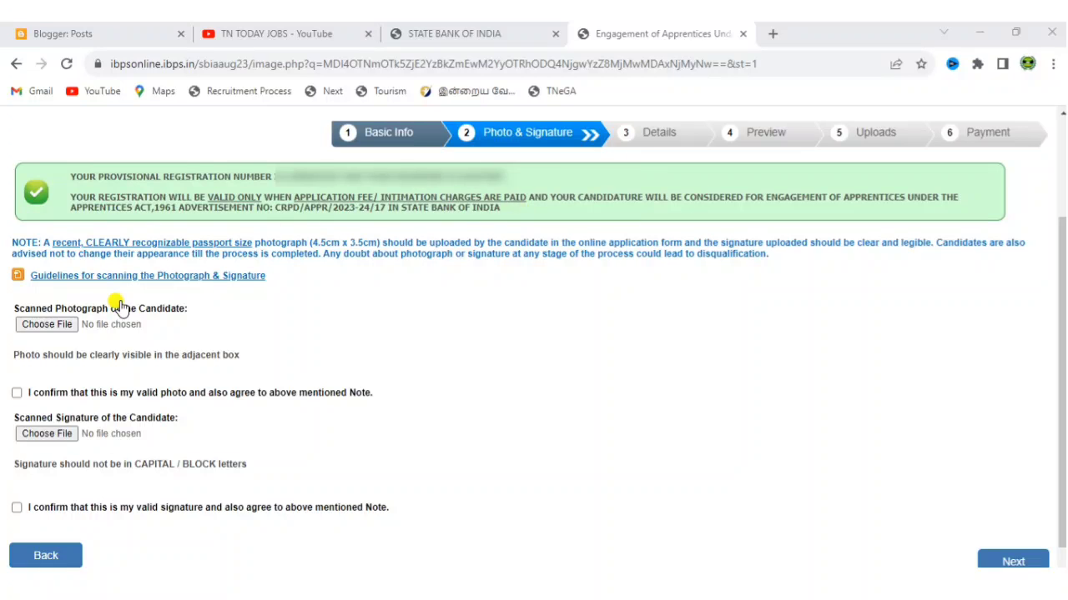
Step: Open the guidelines for scanning the photograph and signature, read the image specifications, and return to the application
{"action": "left_click", "coordinate": [160, 276]}
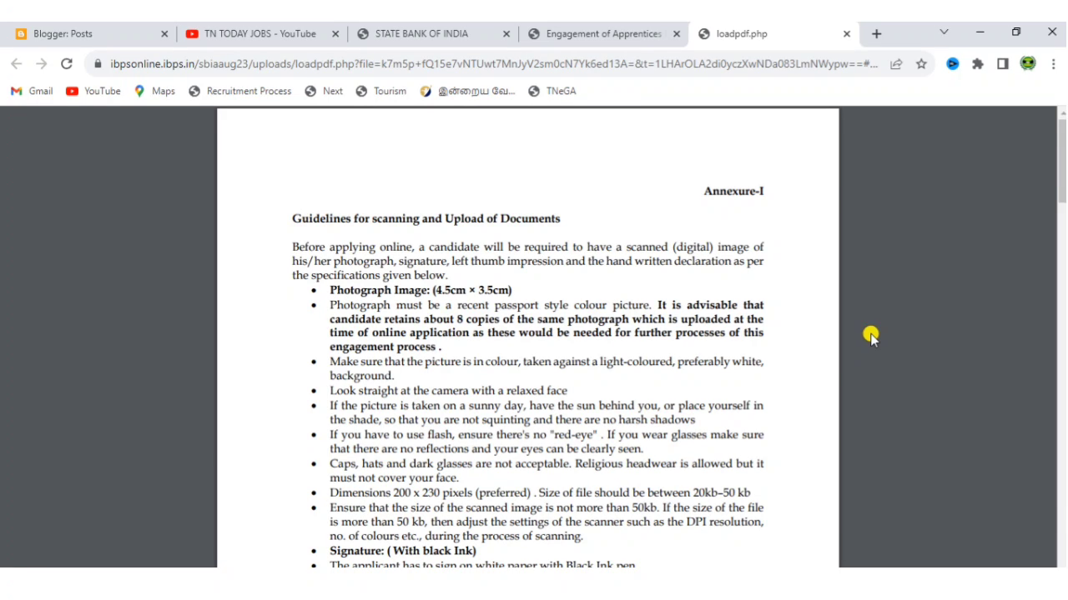
{"action": "scroll", "coordinate": [869, 333], "scroll_direction": "down", "scroll_amount": 2}
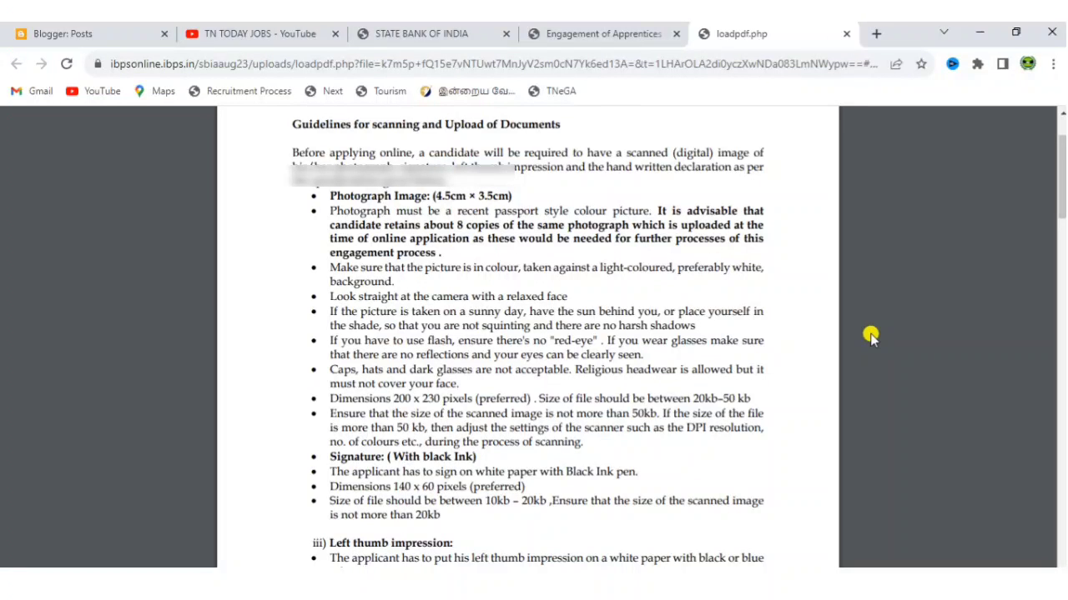
{"action": "scroll", "coordinate": [870, 335], "scroll_direction": "down", "scroll_amount": 2}
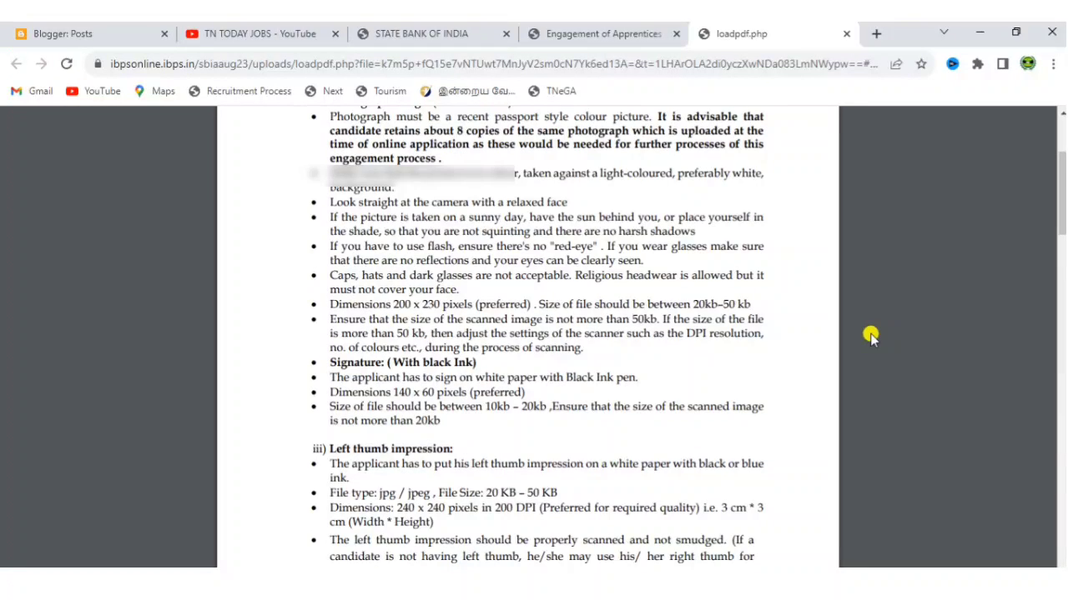
{"action": "left_click", "coordinate": [594, 32]}
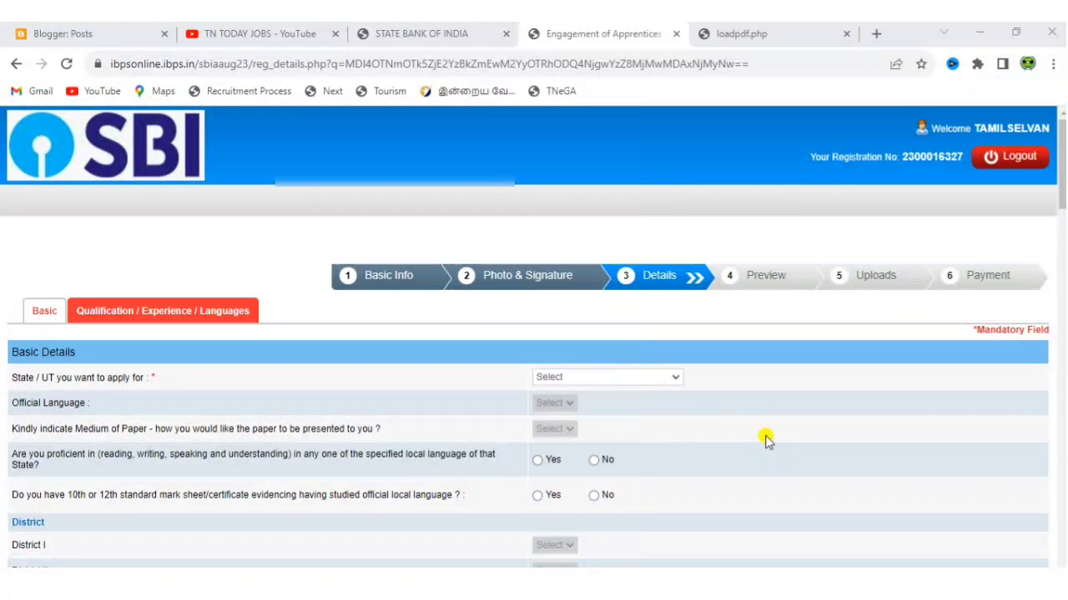
Step: Set the state to apply for to Tamil Nadu and the official language to Tamil in the basic details
{"action": "scroll", "coordinate": [765, 437], "scroll_direction": "down", "scroll_amount": 1}
{"action": "scroll", "coordinate": [765, 437], "scroll_direction": "down", "scroll_amount": 1}
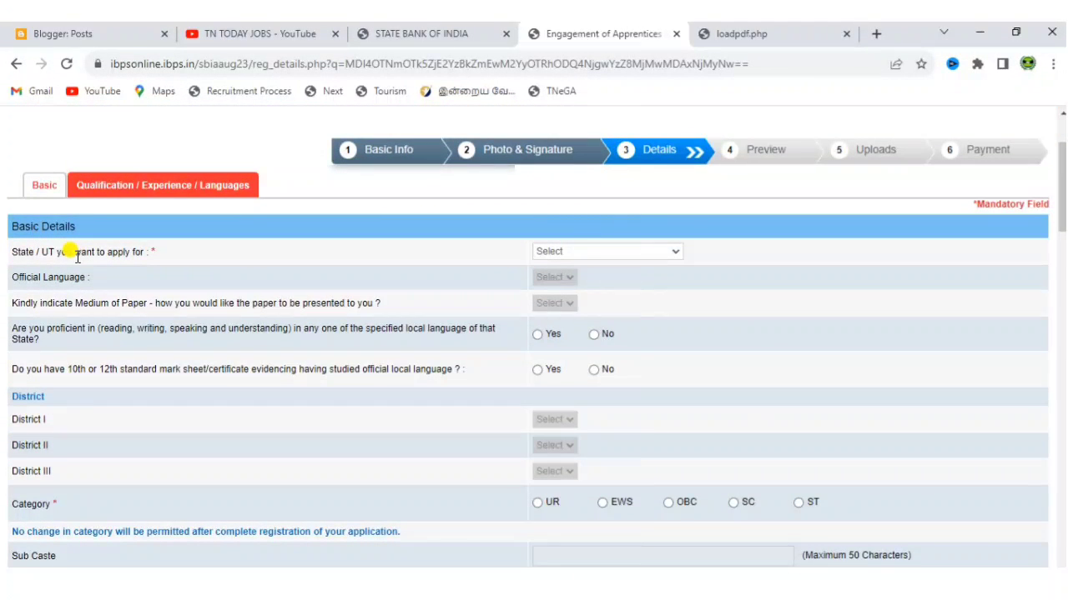
{"action": "left_click", "coordinate": [560, 254]}
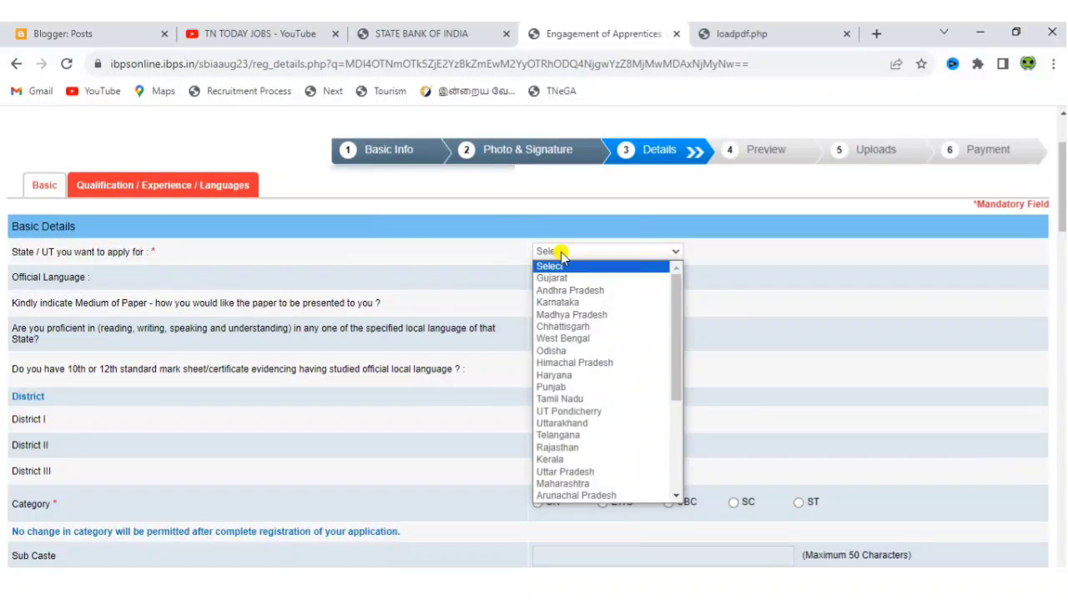
{"action": "key", "text": "t"}
{"action": "key", "text": "Return"}
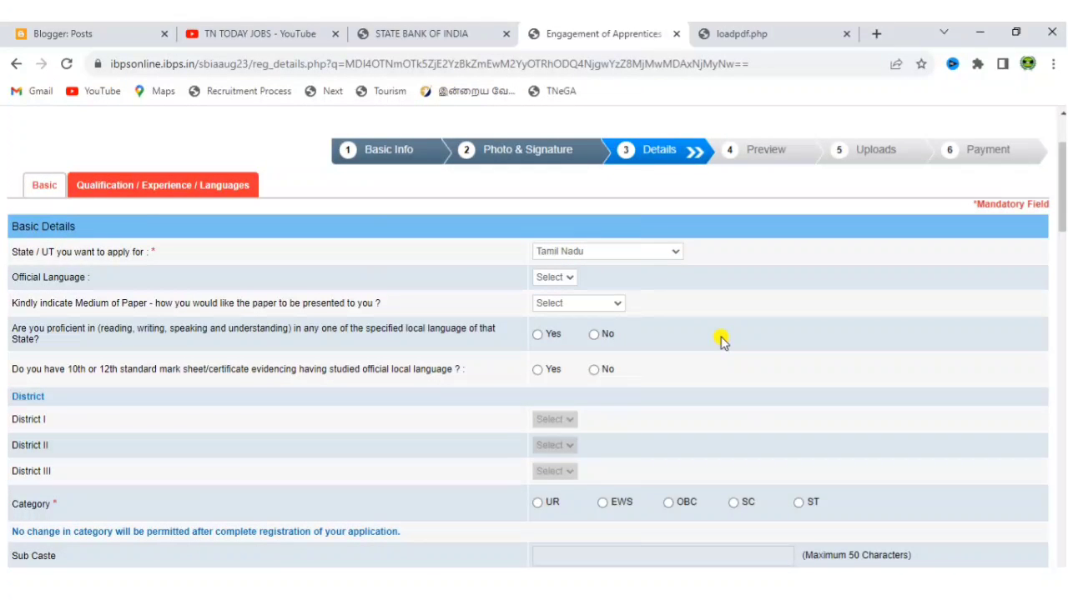
{"action": "left_click", "coordinate": [541, 279]}
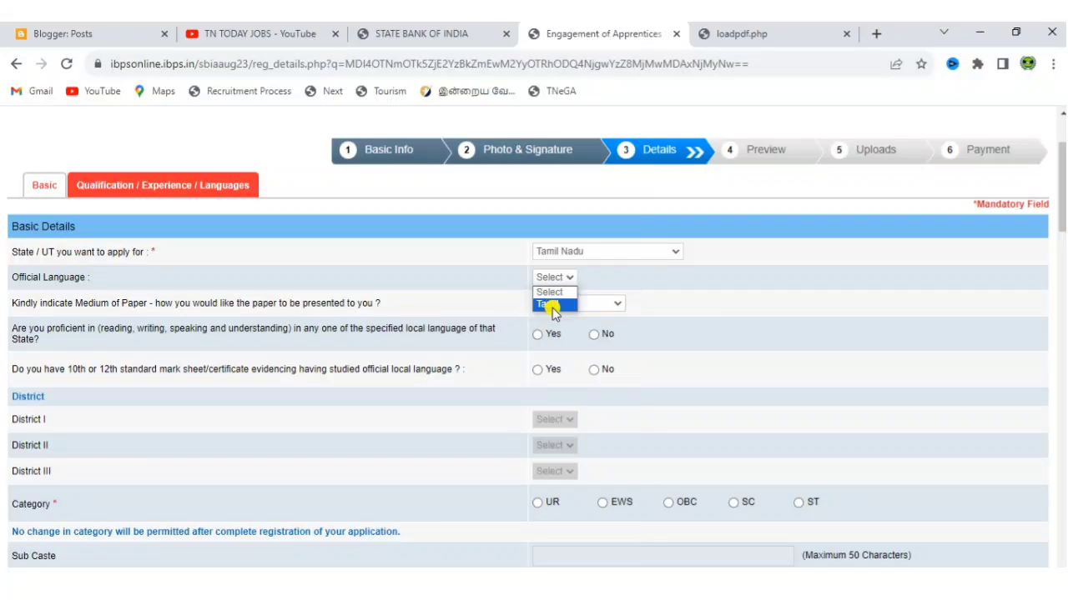
{"action": "left_click", "coordinate": [551, 305]}
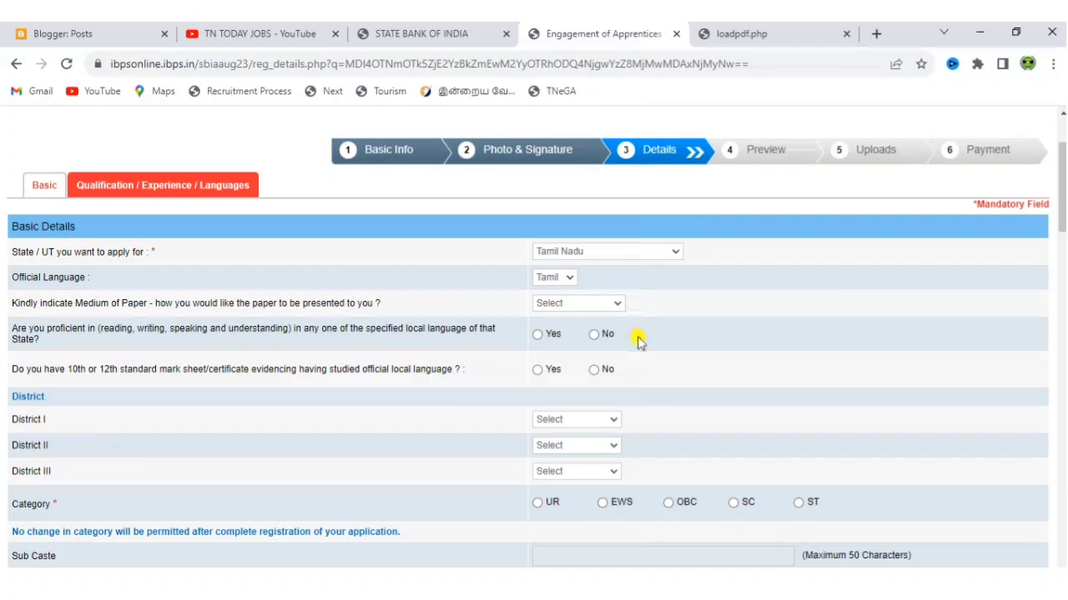
Step: Set the medium of paper to English and Tamil, and answer Yes to the local language proficiency and mark sheet questions
{"action": "left_click", "coordinate": [605, 306]}
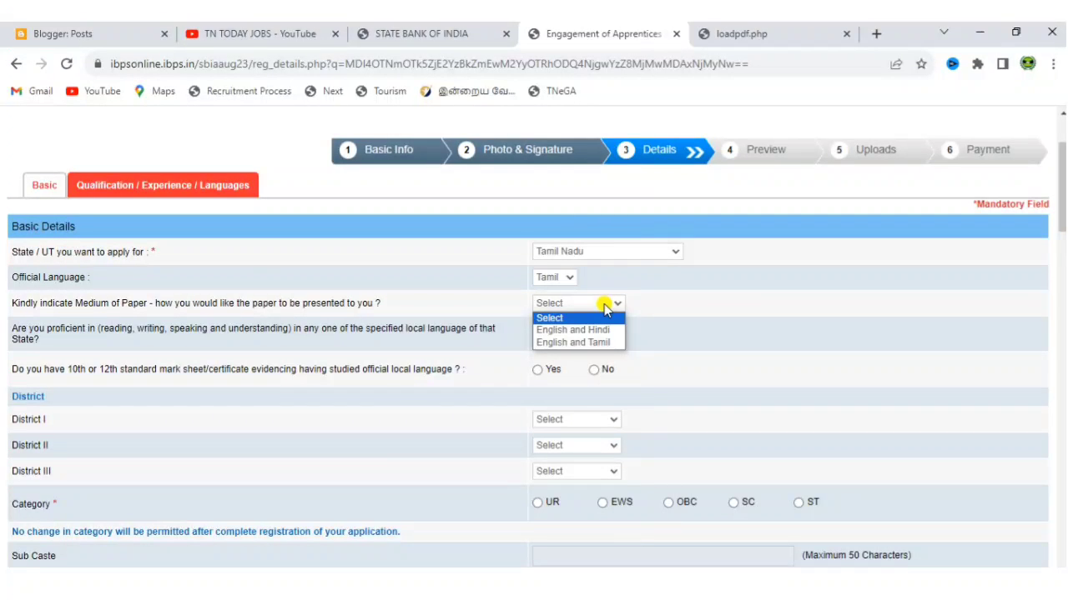
{"action": "left_click", "coordinate": [575, 343]}
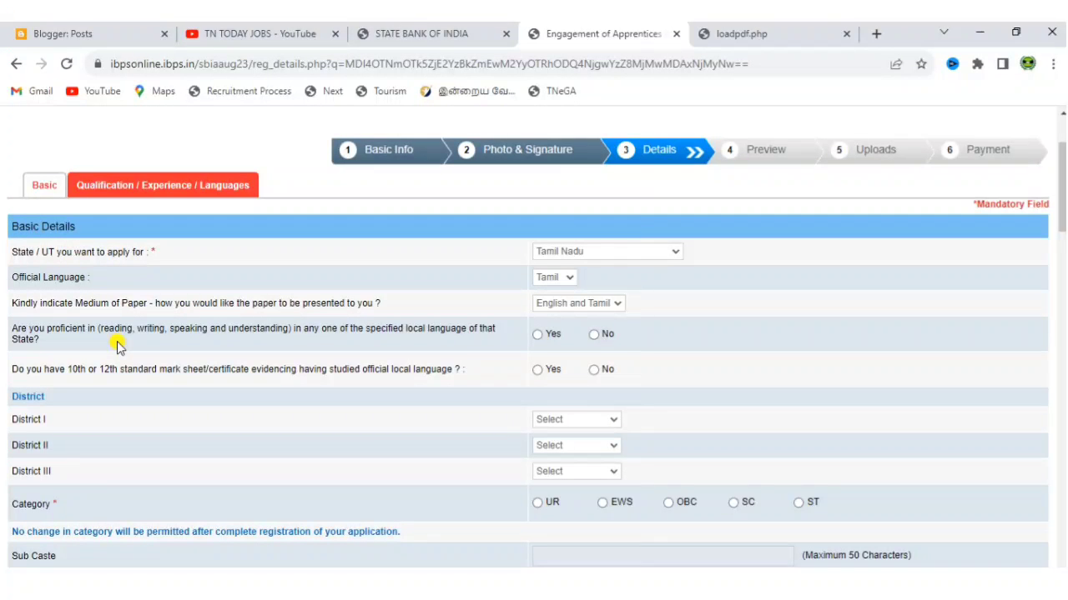
{"action": "left_click", "coordinate": [537, 335]}
{"action": "left_click", "coordinate": [539, 372]}
{"action": "left_click", "coordinate": [538, 335]}
Step: Choose Tiruvannamalai as the first district preference
{"action": "scroll", "coordinate": [752, 378], "scroll_direction": "down", "scroll_amount": 2}
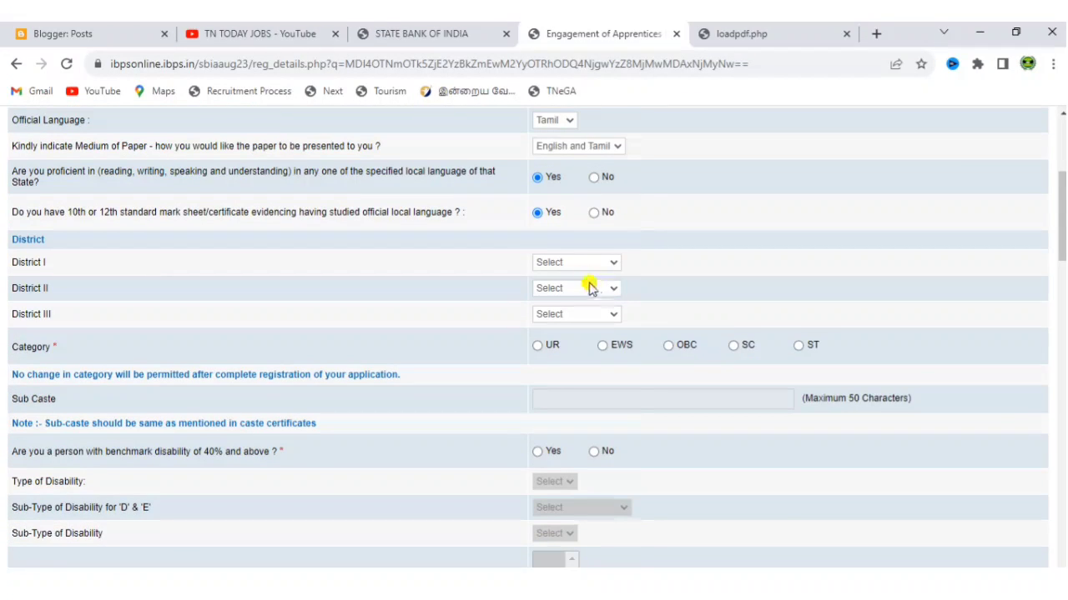
{"action": "left_click", "coordinate": [584, 265]}
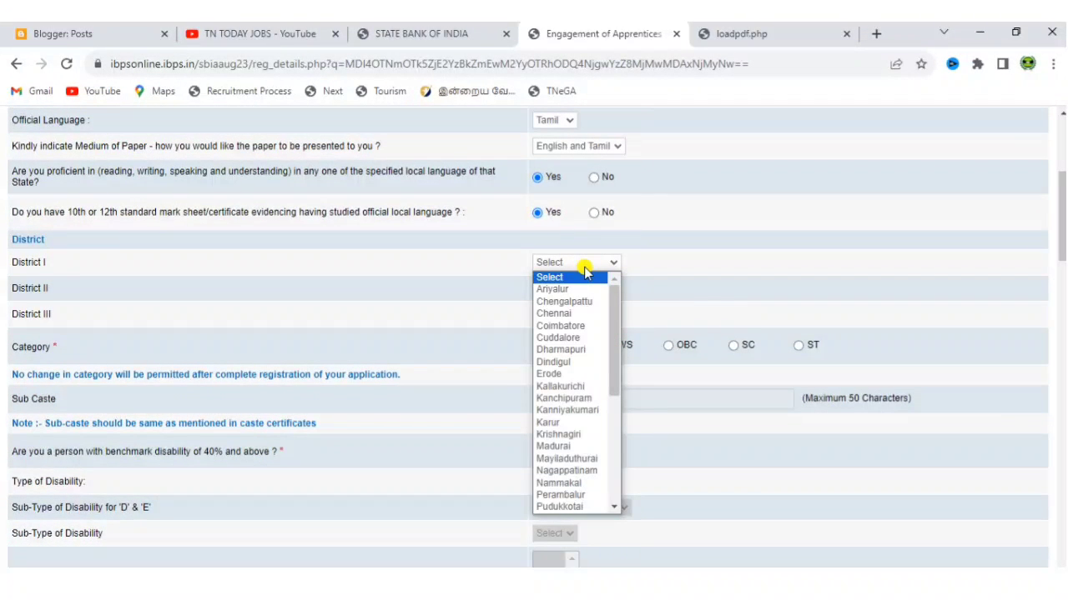
{"action": "left_click", "coordinate": [614, 327]}
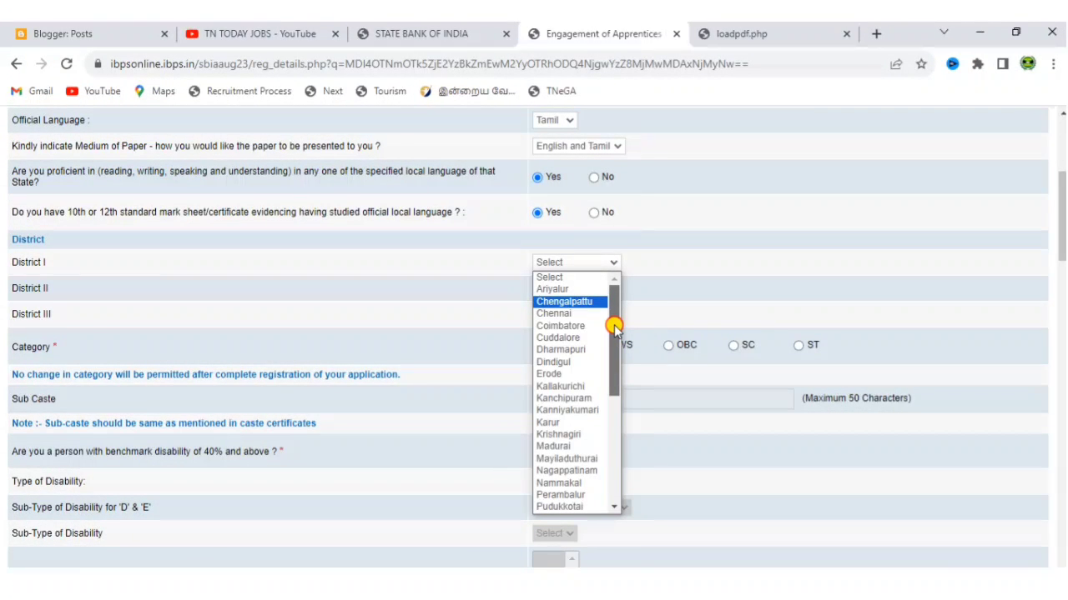
{"action": "left_click_drag", "start_coordinate": [614, 327], "coordinate": [608, 447]}
{"action": "left_click", "coordinate": [594, 459]}
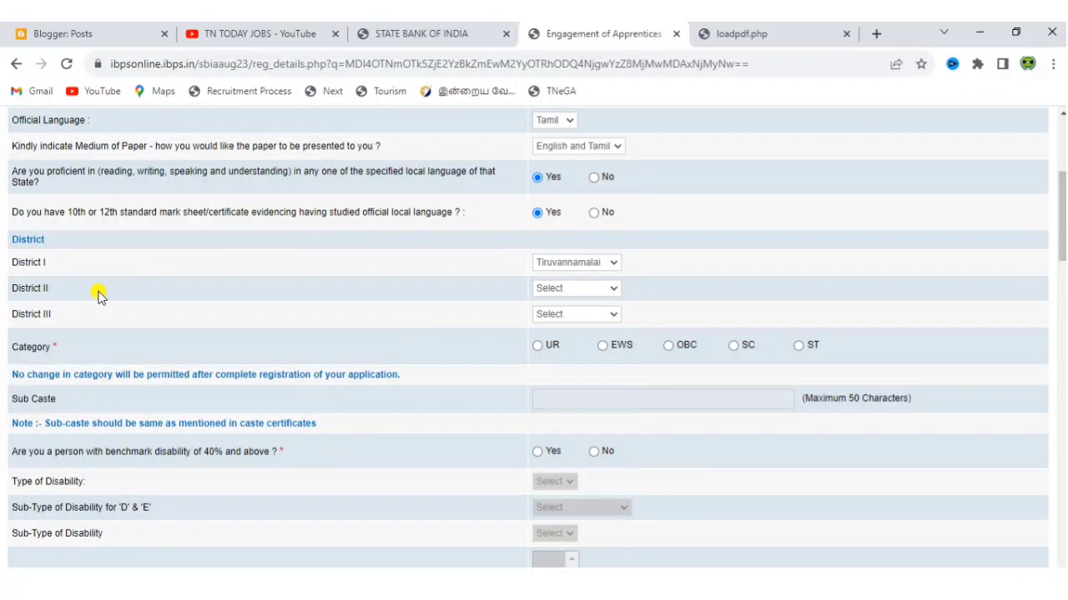
Step: Look through the districts offered for District II and close the list without choosing one
{"action": "left_click", "coordinate": [599, 292]}
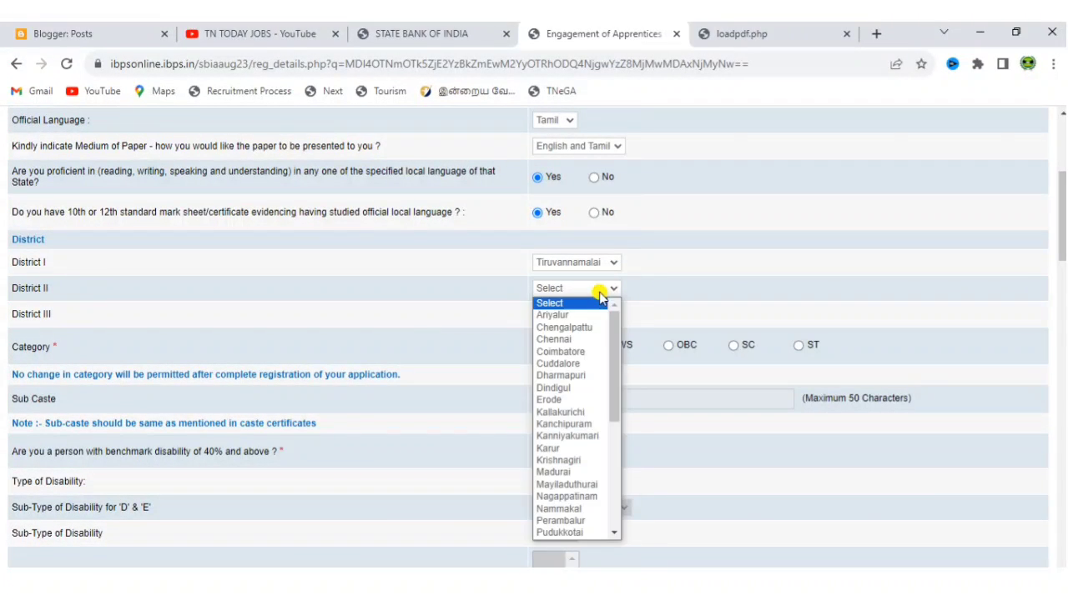
{"action": "left_click_drag", "start_coordinate": [617, 362], "coordinate": [618, 492]}
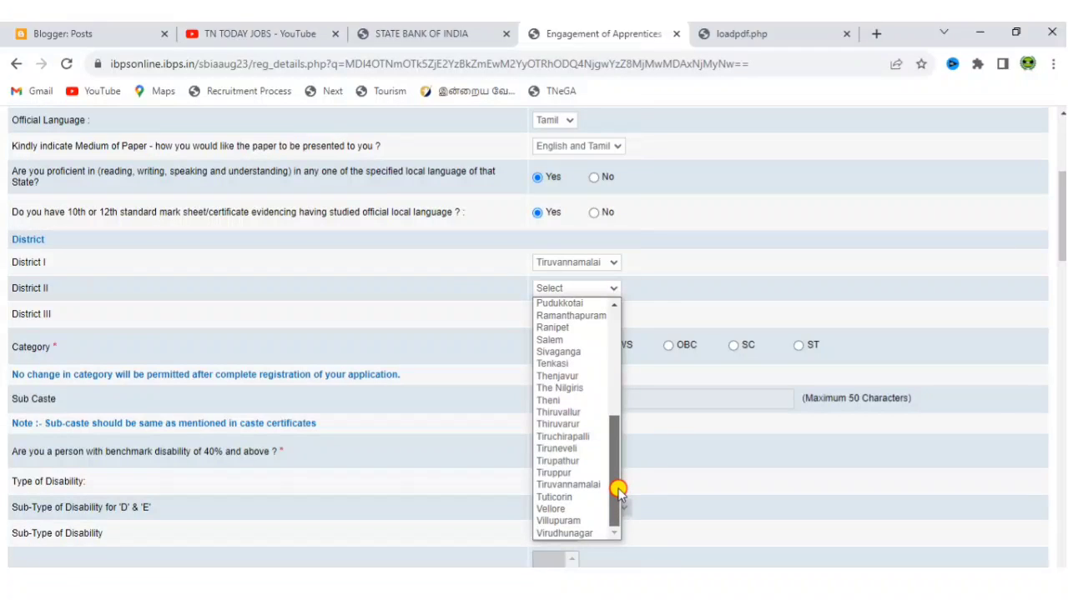
{"action": "left_click", "coordinate": [359, 318]}
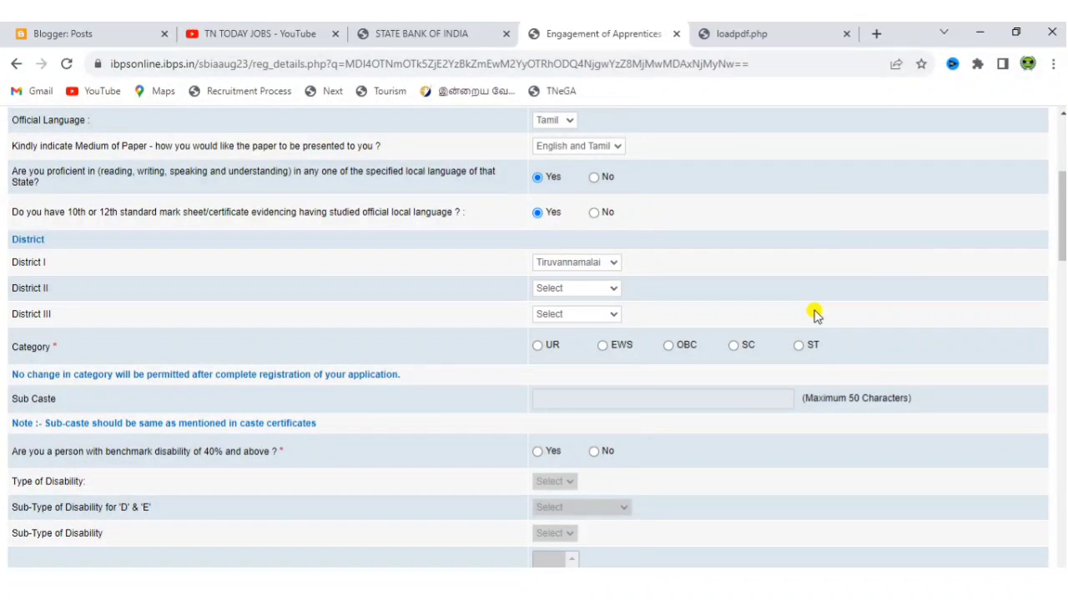
Step: Set the category to OBC and enter the applicant's sub caste
{"action": "left_click", "coordinate": [669, 345]}
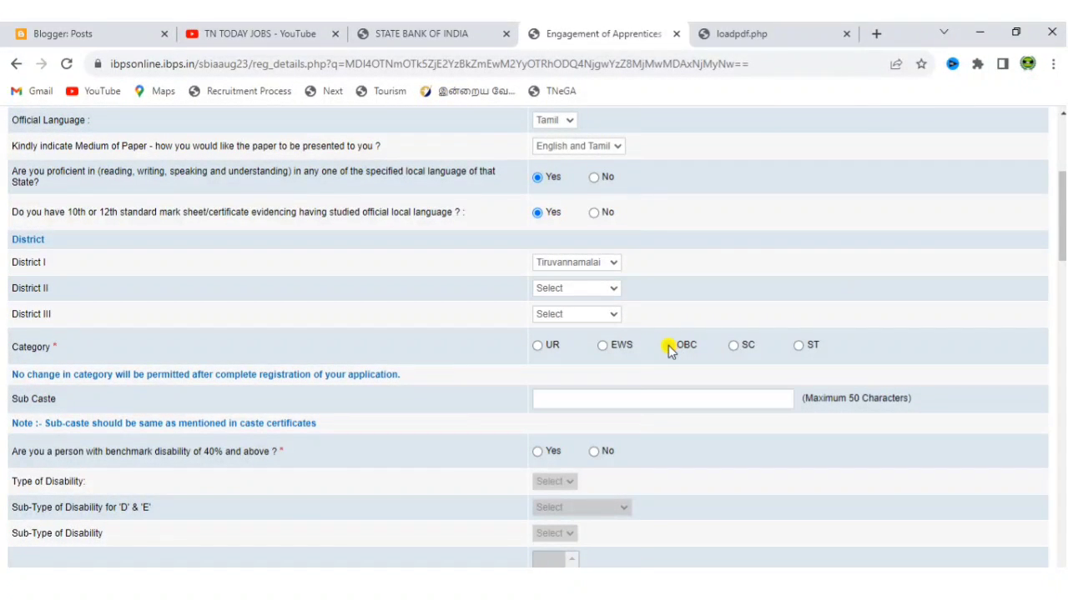
{"action": "left_click", "coordinate": [603, 400]}
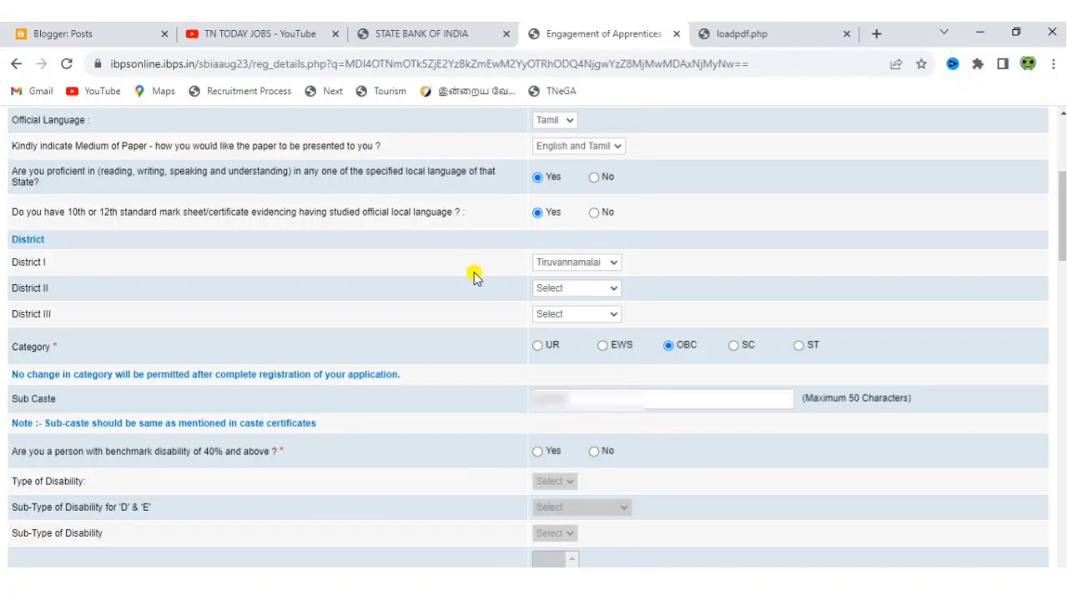
Step: Answer No to the benchmark disability of 40% and above question and to the specified disability with difficulty in writing question
{"action": "left_click_drag", "start_coordinate": [1061, 194], "coordinate": [1060, 253]}
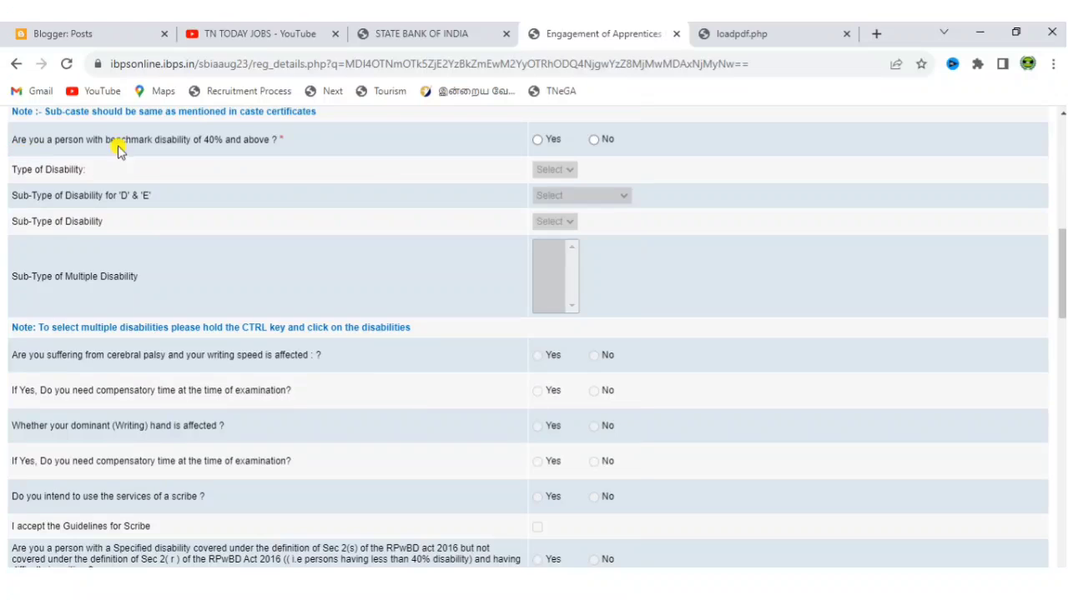
{"action": "left_click", "coordinate": [593, 141]}
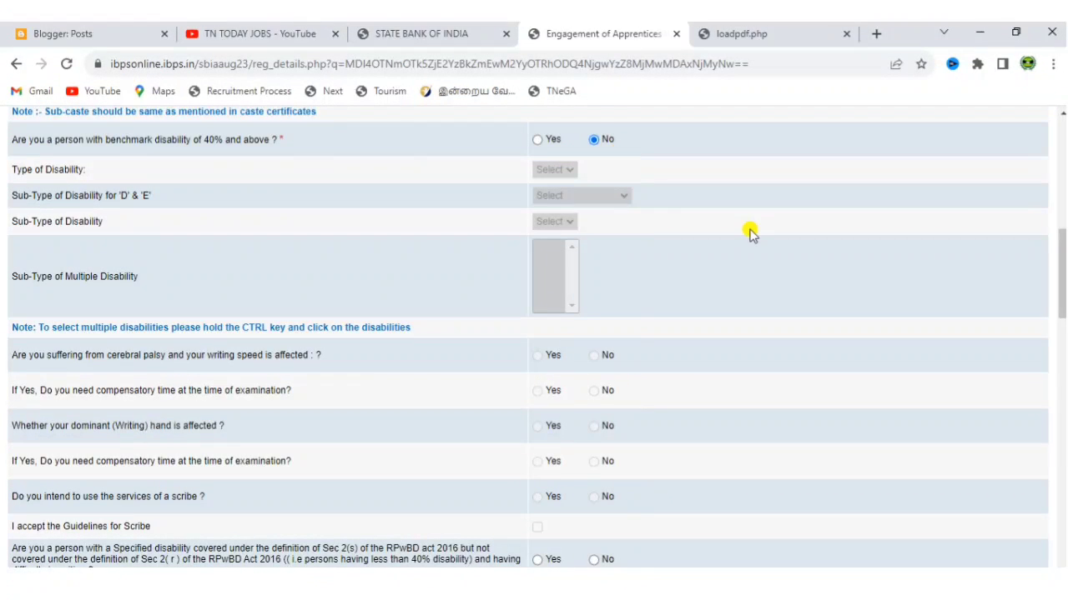
{"action": "scroll", "coordinate": [751, 232], "scroll_direction": "down", "scroll_amount": 3}
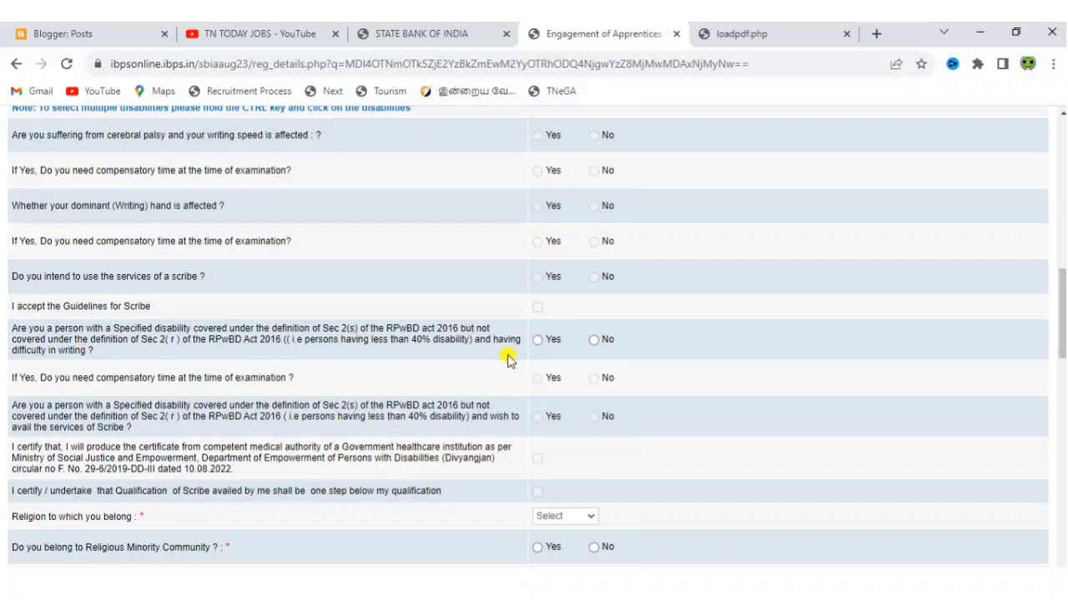
{"action": "left_click", "coordinate": [593, 340]}
Step: Set the religion to Hindu and answer No to belonging to a religious minority community
{"action": "scroll", "coordinate": [718, 360], "scroll_direction": "down", "scroll_amount": 3}
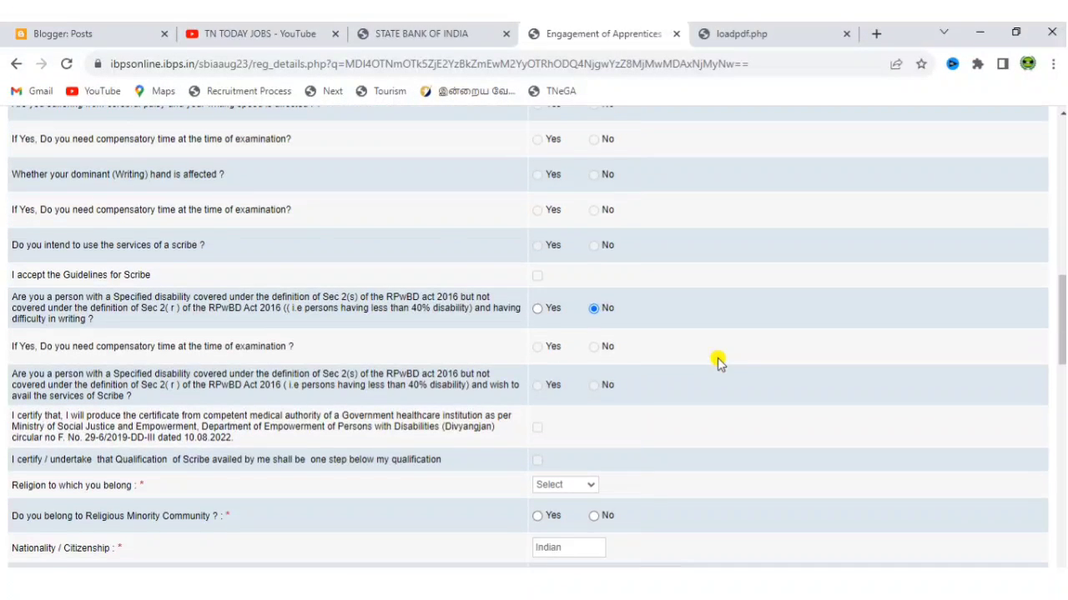
{"action": "scroll", "coordinate": [718, 361], "scroll_direction": "down", "scroll_amount": 1}
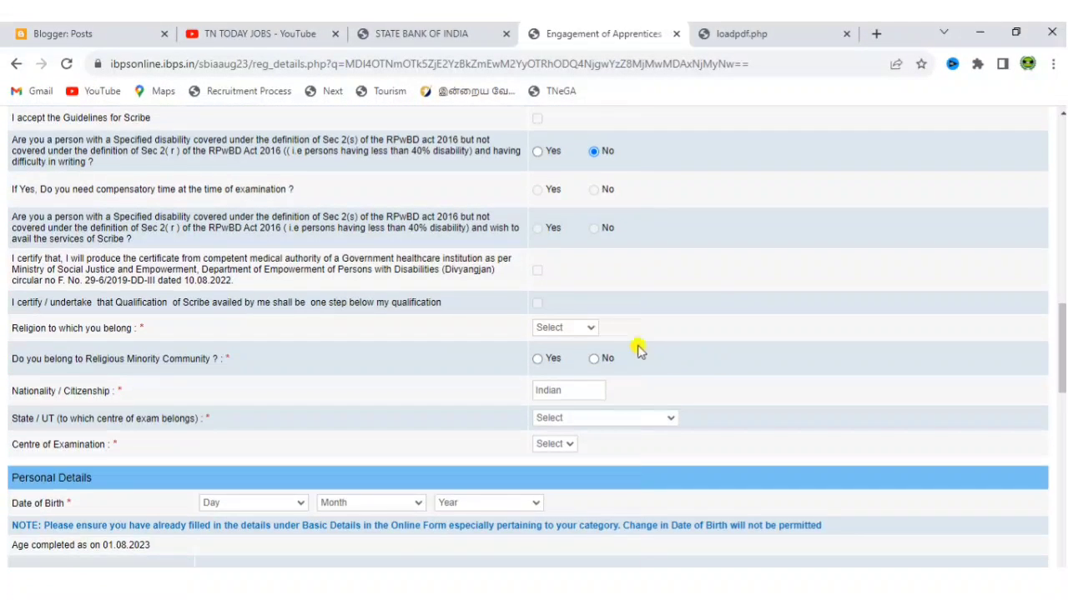
{"action": "left_click", "coordinate": [558, 327]}
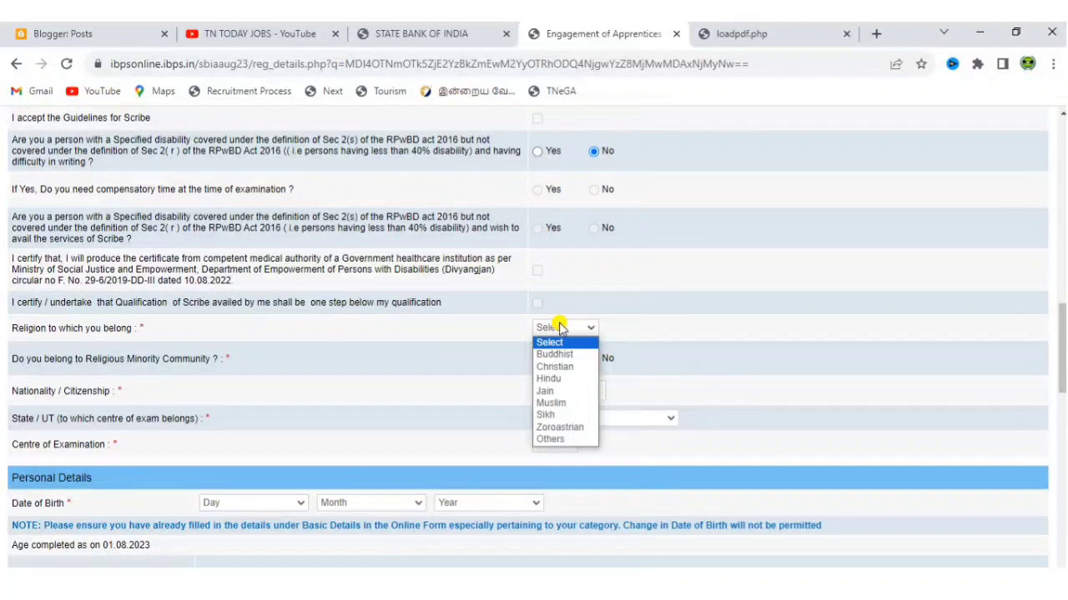
{"action": "left_click", "coordinate": [551, 379]}
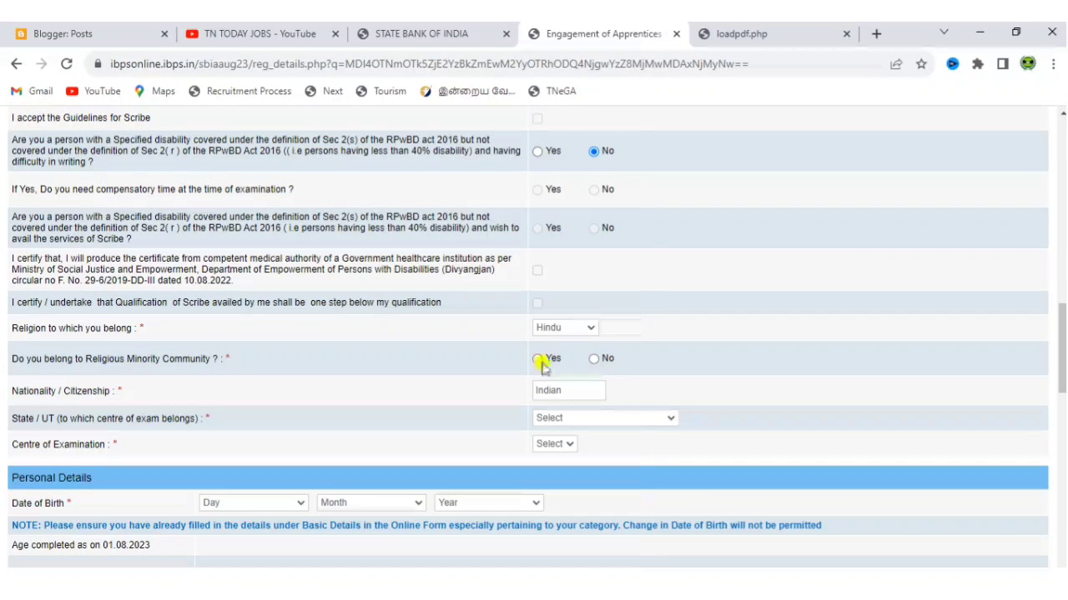
{"action": "left_click", "coordinate": [594, 359]}
Step: Set the exam centre's state to Tamilnadu and the centre of examination to Vellore
{"action": "scroll", "coordinate": [834, 392], "scroll_direction": "down", "scroll_amount": 1}
{"action": "scroll", "coordinate": [834, 392], "scroll_direction": "down", "scroll_amount": 3}
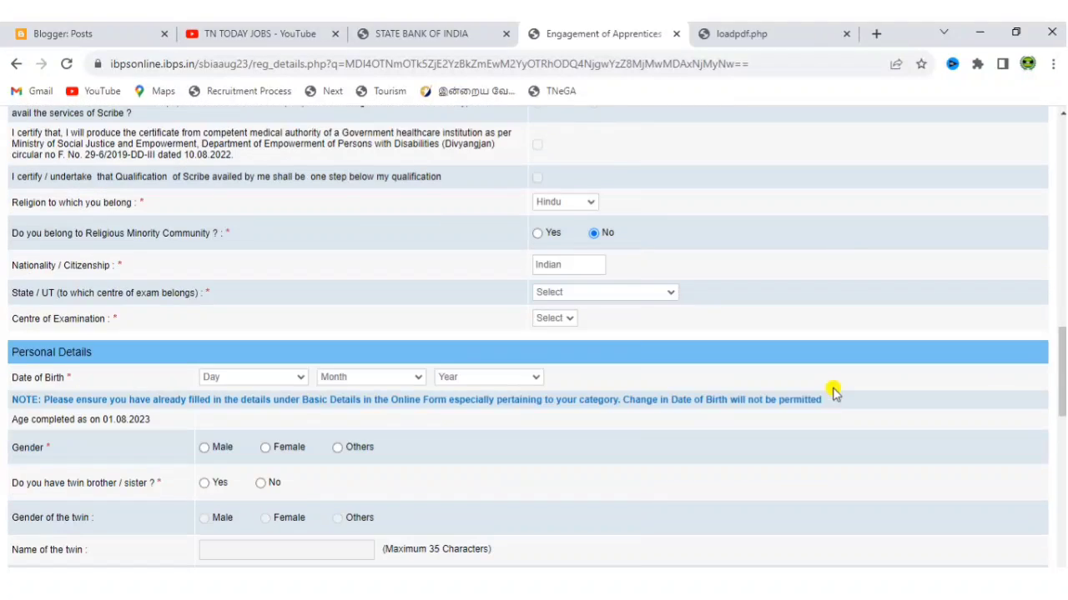
{"action": "left_click", "coordinate": [597, 292]}
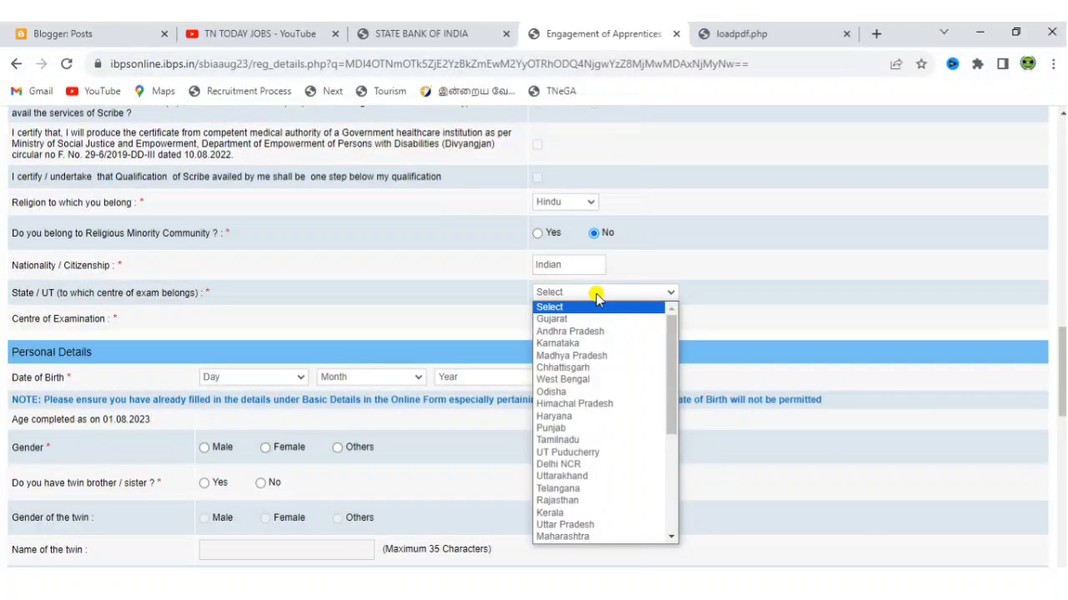
{"action": "left_click", "coordinate": [570, 448]}
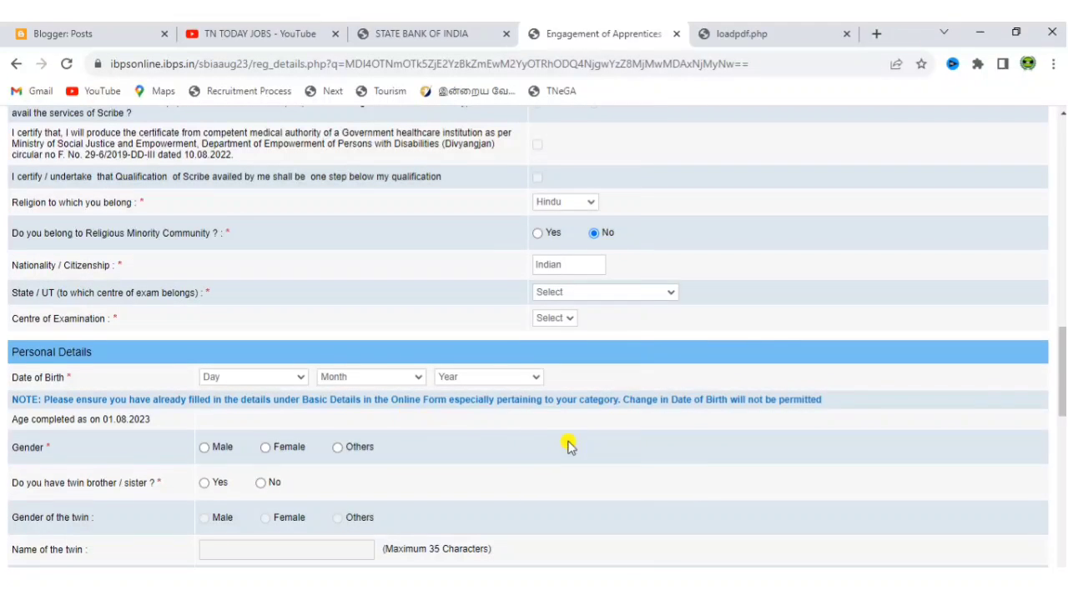
{"action": "left_click", "coordinate": [564, 317]}
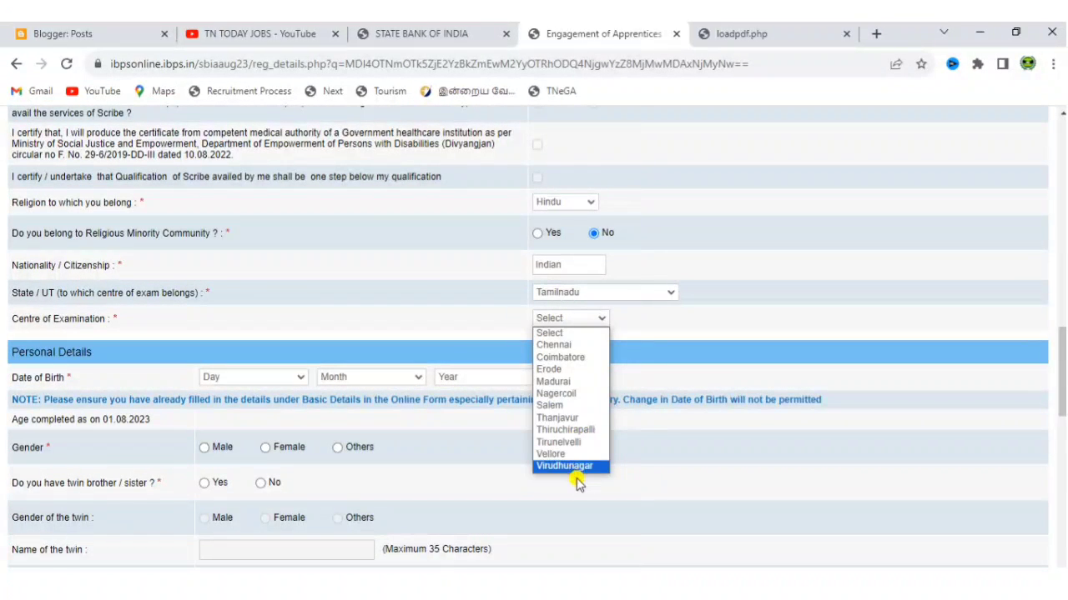
{"action": "left_click", "coordinate": [566, 454]}
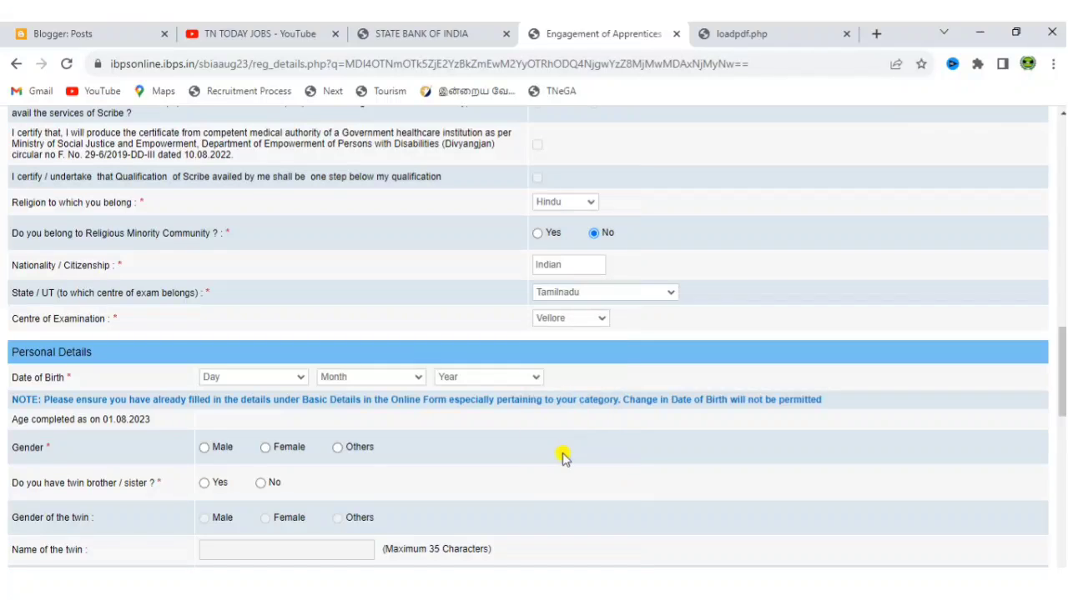
Step: Set the gender to Male and answer No to the twin brother / sister question in the personal details
{"action": "scroll", "coordinate": [577, 481], "scroll_direction": "down", "scroll_amount": 3}
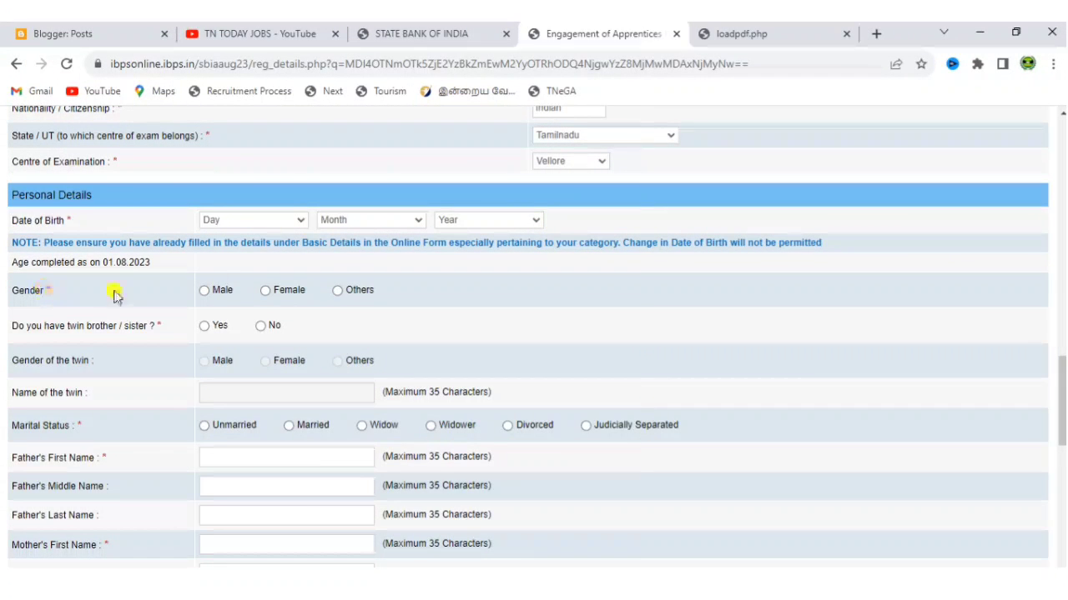
{"action": "left_click", "coordinate": [205, 291]}
{"action": "scroll", "coordinate": [465, 310], "scroll_direction": "down", "scroll_amount": 1}
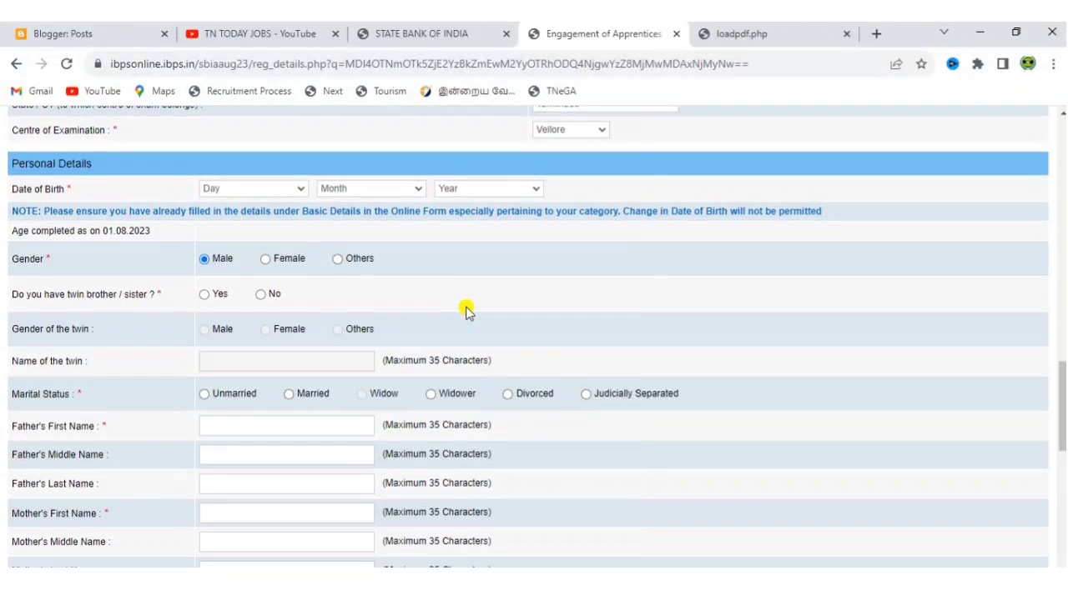
{"action": "scroll", "coordinate": [466, 310], "scroll_direction": "down", "scroll_amount": 1}
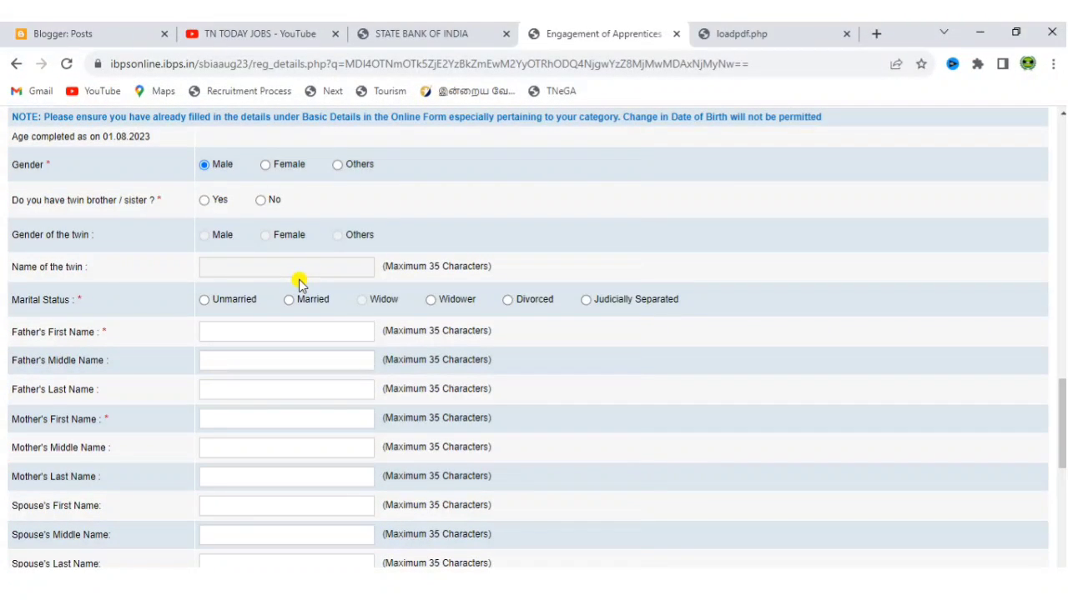
{"action": "left_click", "coordinate": [260, 201]}
{"action": "scroll", "coordinate": [159, 250], "scroll_direction": "down", "scroll_amount": 1}
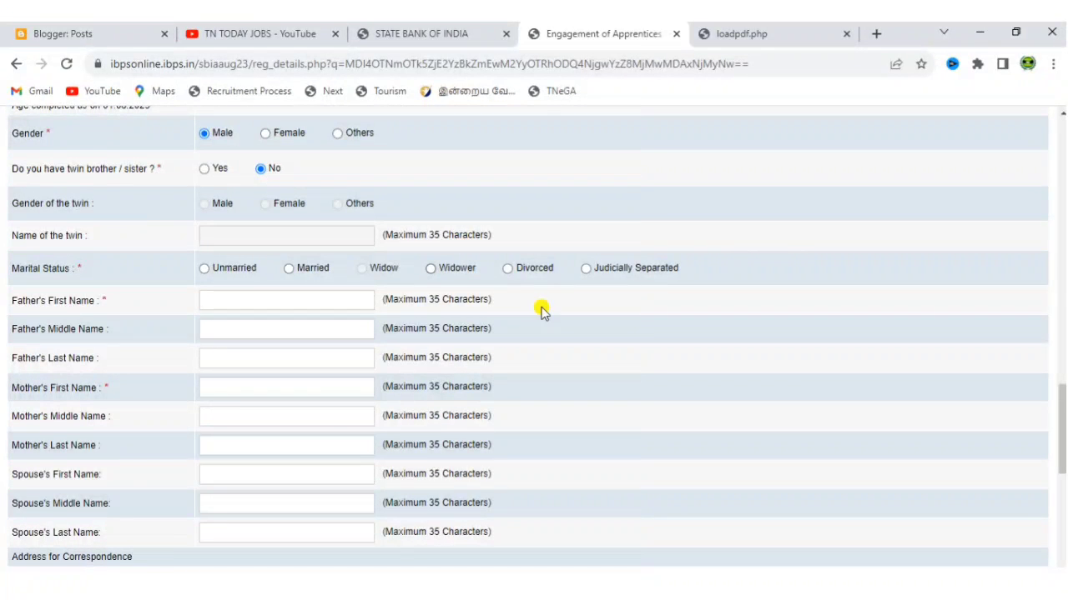
Step: Review the marital status, parent, spouse and correspondence address fields, including the State/UT choices, without filling them in
{"action": "scroll", "coordinate": [621, 396], "scroll_direction": "down", "scroll_amount": 2}
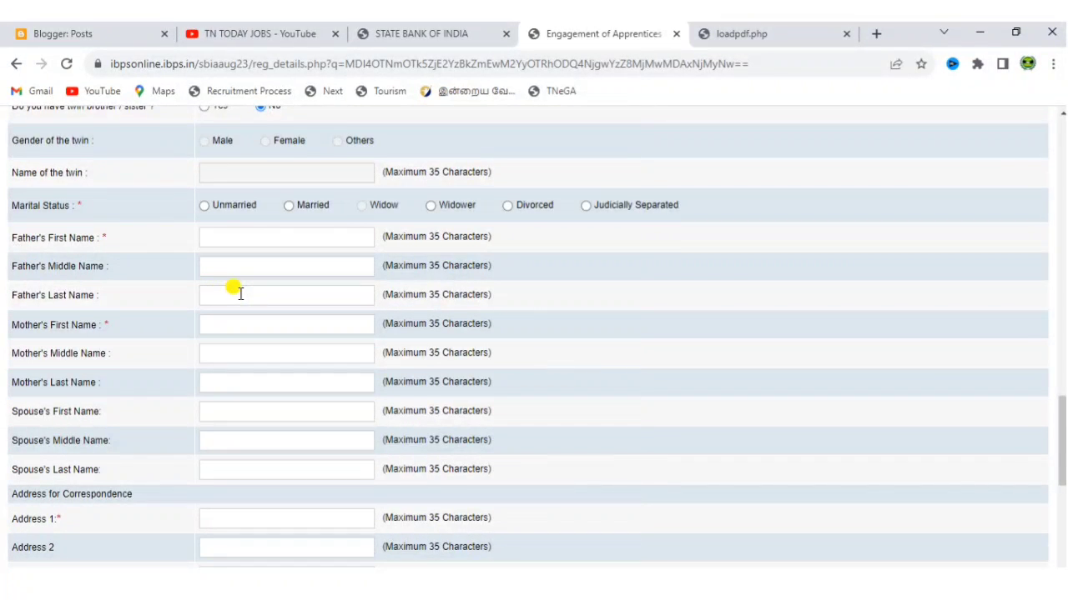
{"action": "scroll", "coordinate": [236, 290], "scroll_direction": "down", "scroll_amount": 2}
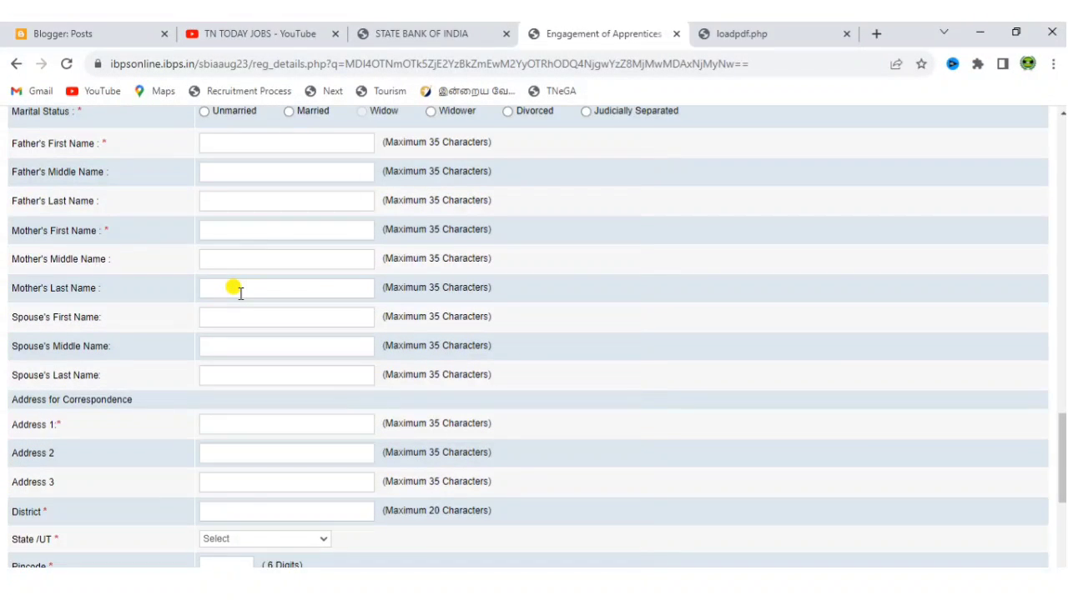
{"action": "scroll", "coordinate": [237, 290], "scroll_direction": "down", "scroll_amount": 3}
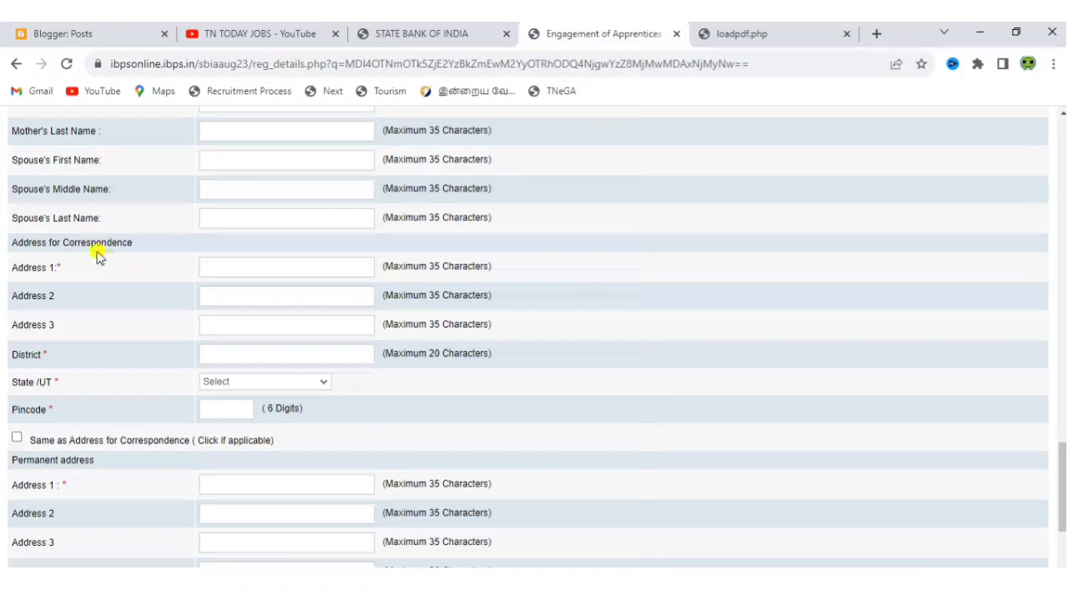
{"action": "left_click", "coordinate": [300, 264]}
{"action": "left_click", "coordinate": [286, 294]}
{"action": "left_click", "coordinate": [281, 321]}
{"action": "left_click", "coordinate": [270, 348]}
{"action": "left_click", "coordinate": [270, 381]}
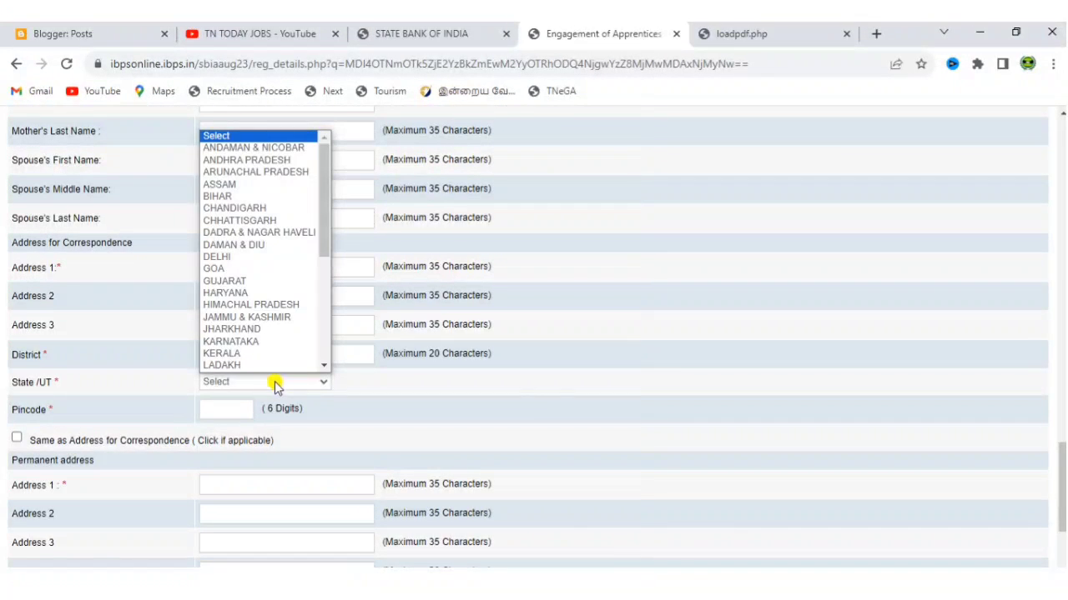
{"action": "left_click", "coordinate": [536, 407]}
Step: Choose Correspondence Address as the address for GST invoicing
{"action": "scroll", "coordinate": [536, 407], "scroll_direction": "down", "scroll_amount": 3}
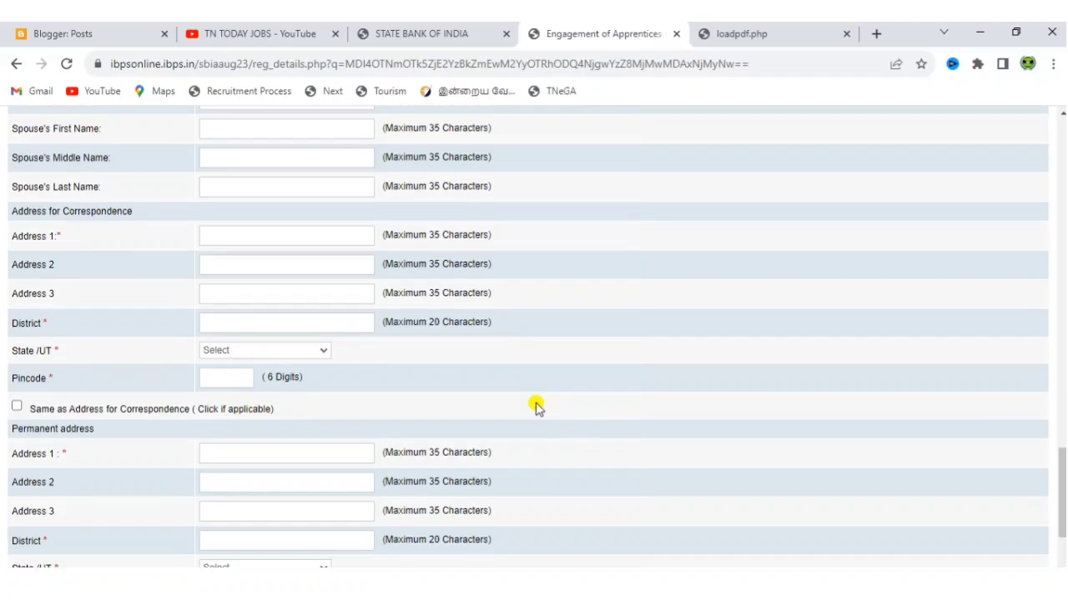
{"action": "scroll", "coordinate": [537, 407], "scroll_direction": "down", "scroll_amount": 1}
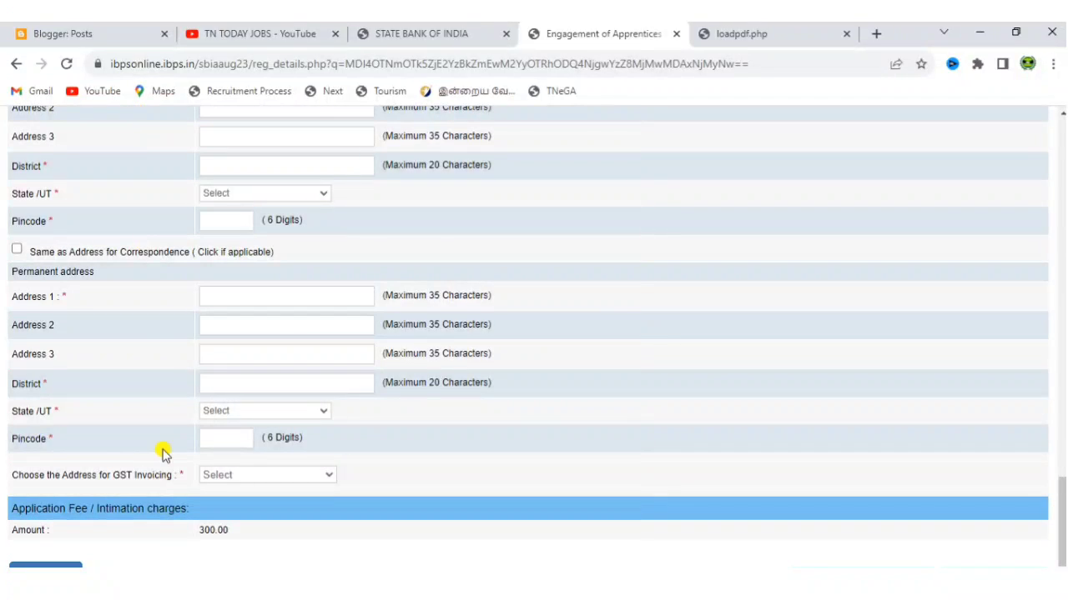
{"action": "scroll", "coordinate": [651, 269], "scroll_direction": "down", "scroll_amount": 2}
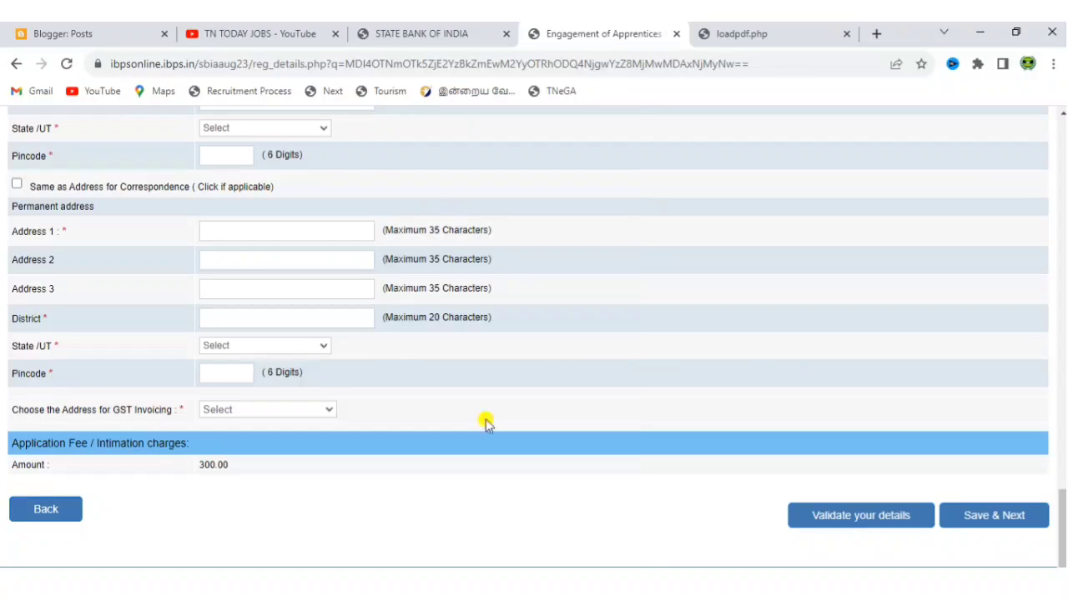
{"action": "left_click", "coordinate": [219, 412]}
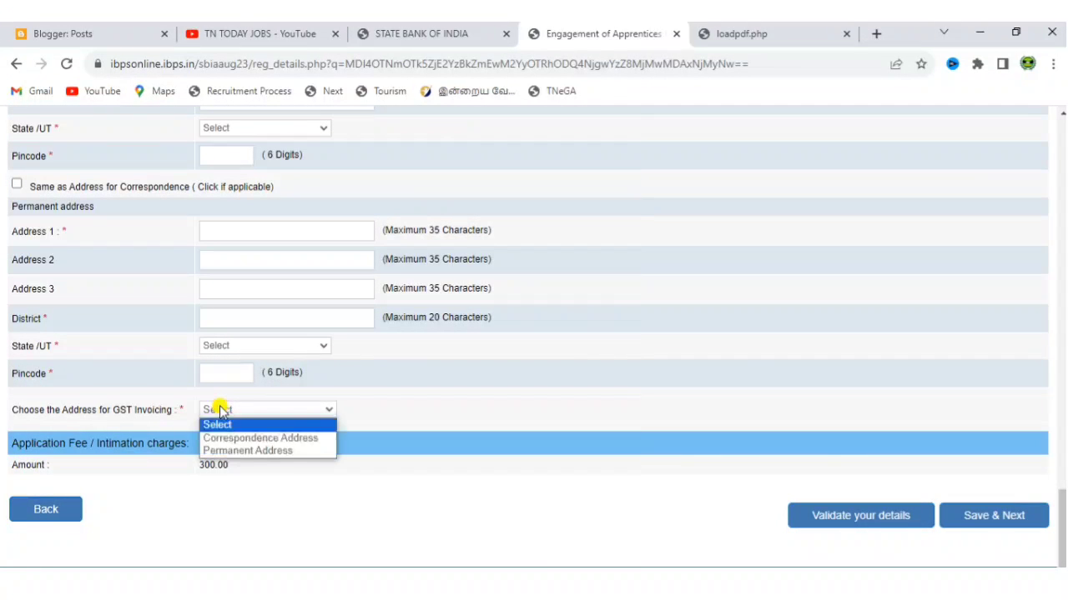
{"action": "left_click", "coordinate": [229, 438]}
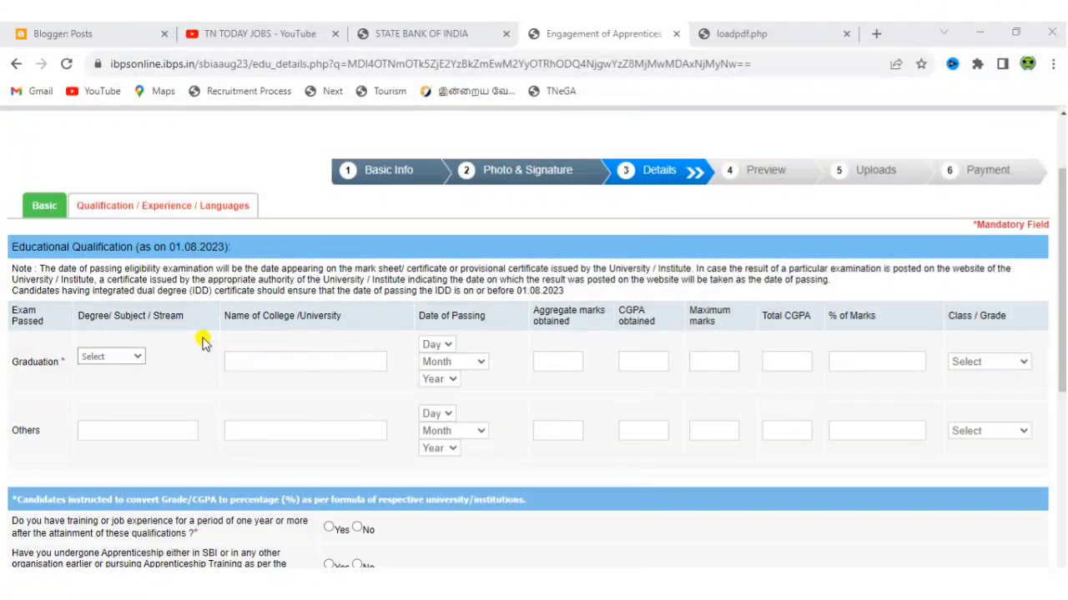
Step: Set the graduation stream to Science and view the Class / Grade options without choosing one
{"action": "left_click", "coordinate": [111, 356]}
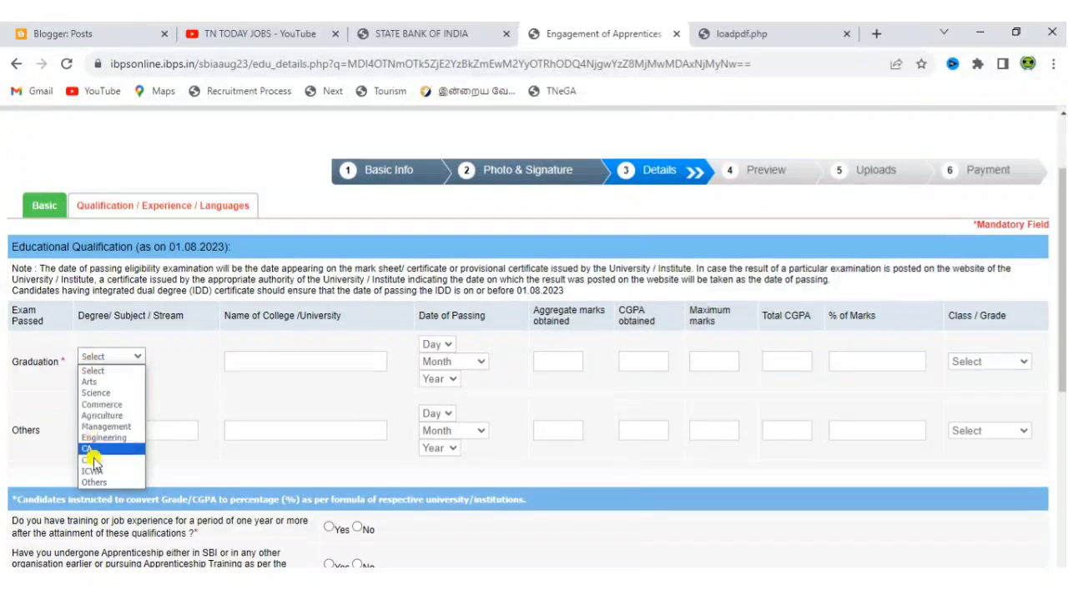
{"action": "left_click", "coordinate": [108, 395]}
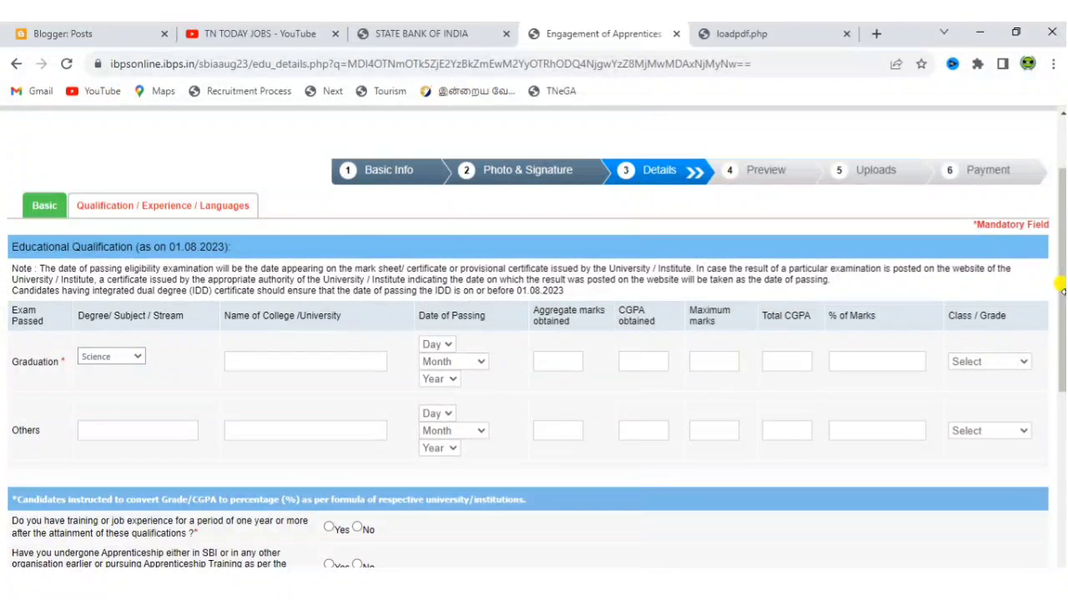
{"action": "left_click", "coordinate": [969, 362]}
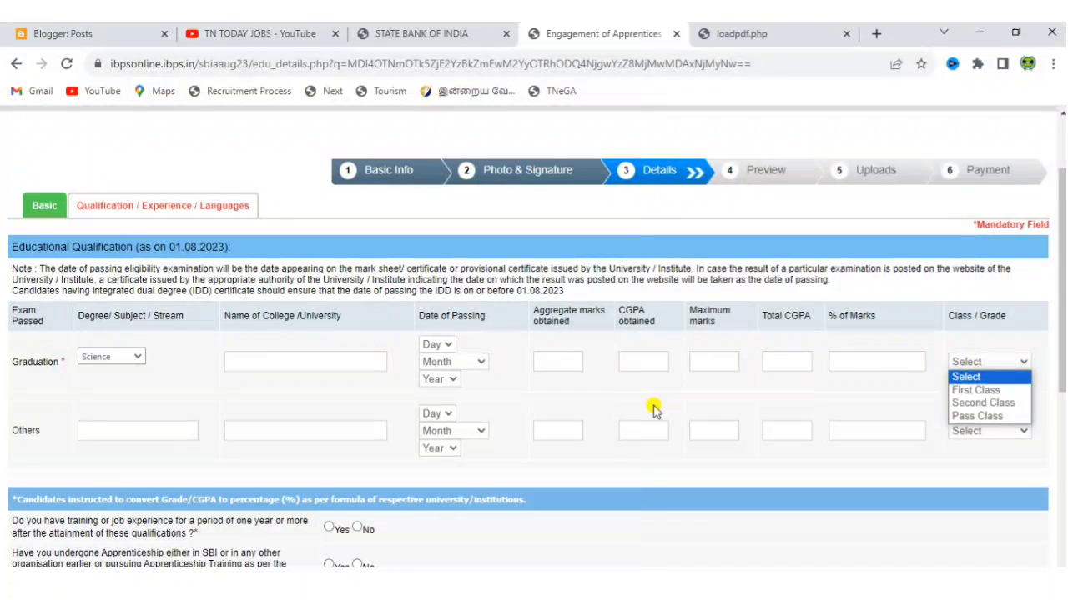
{"action": "left_click", "coordinate": [636, 463]}
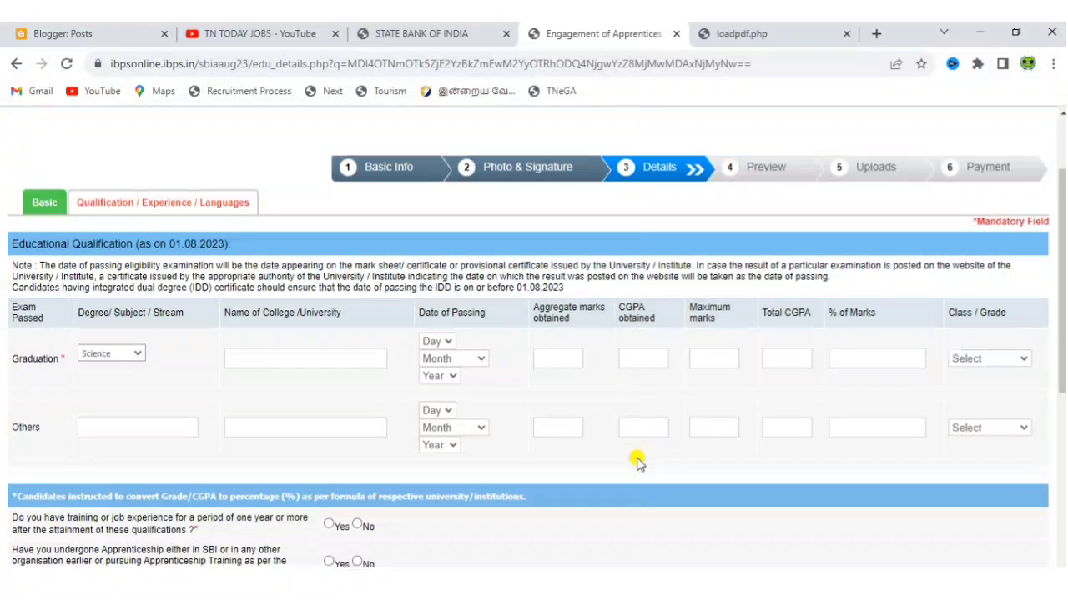
Step: Answer No to the Presently working question in the post qualification work experience section
{"action": "scroll", "coordinate": [637, 463], "scroll_direction": "down", "scroll_amount": 1}
{"action": "scroll", "coordinate": [636, 463], "scroll_direction": "down", "scroll_amount": 2}
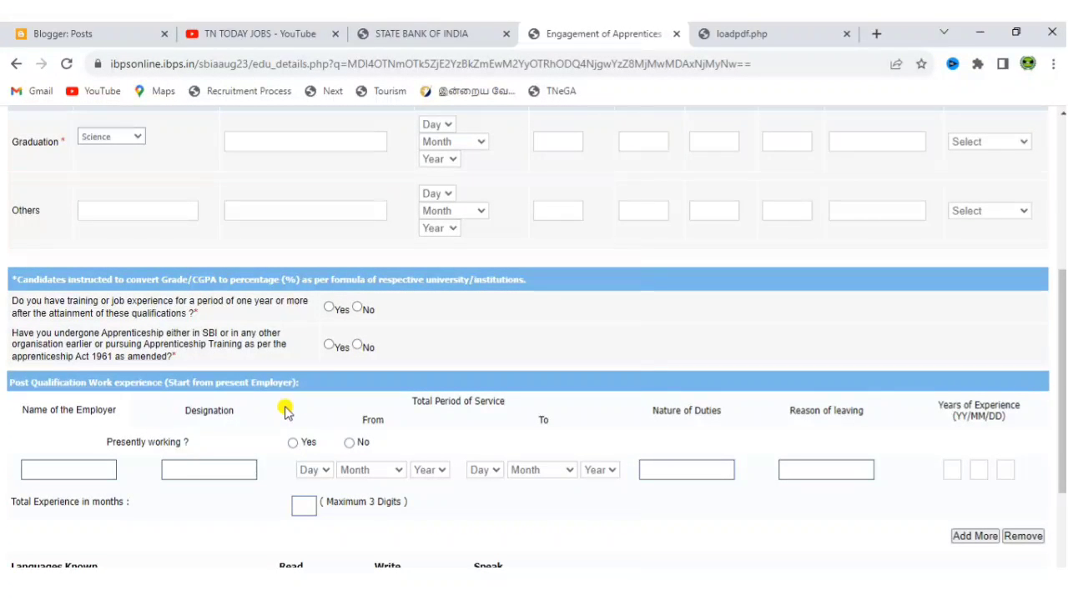
{"action": "scroll", "coordinate": [284, 412], "scroll_direction": "down", "scroll_amount": 3}
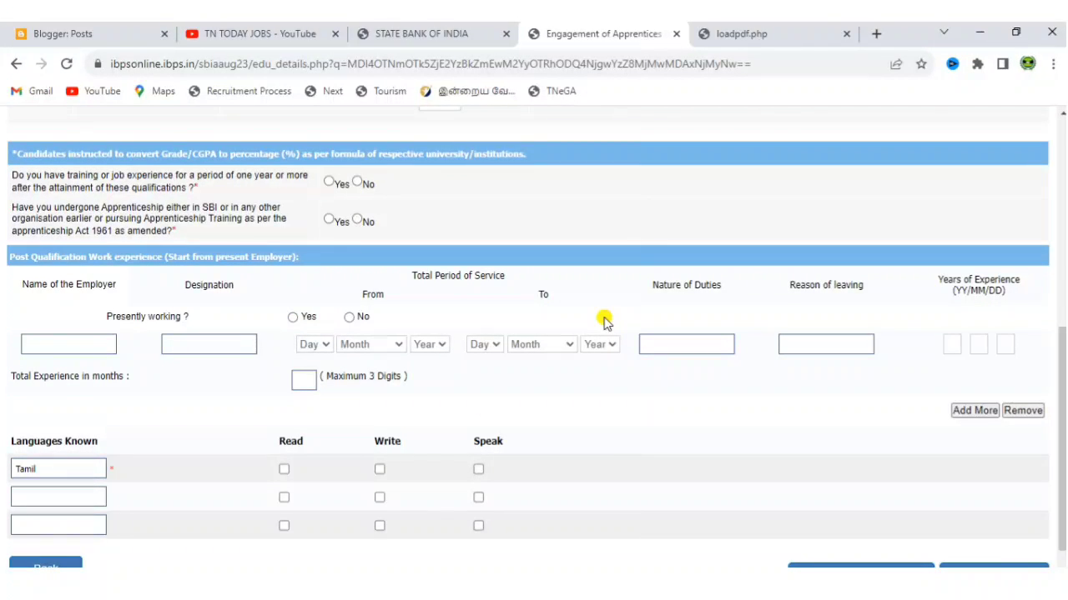
{"action": "left_click", "coordinate": [351, 318]}
Step: Mark Tamil as a language the applicant can read, write and speak in the Languages Known section
{"action": "scroll", "coordinate": [195, 399], "scroll_direction": "down", "scroll_amount": 2}
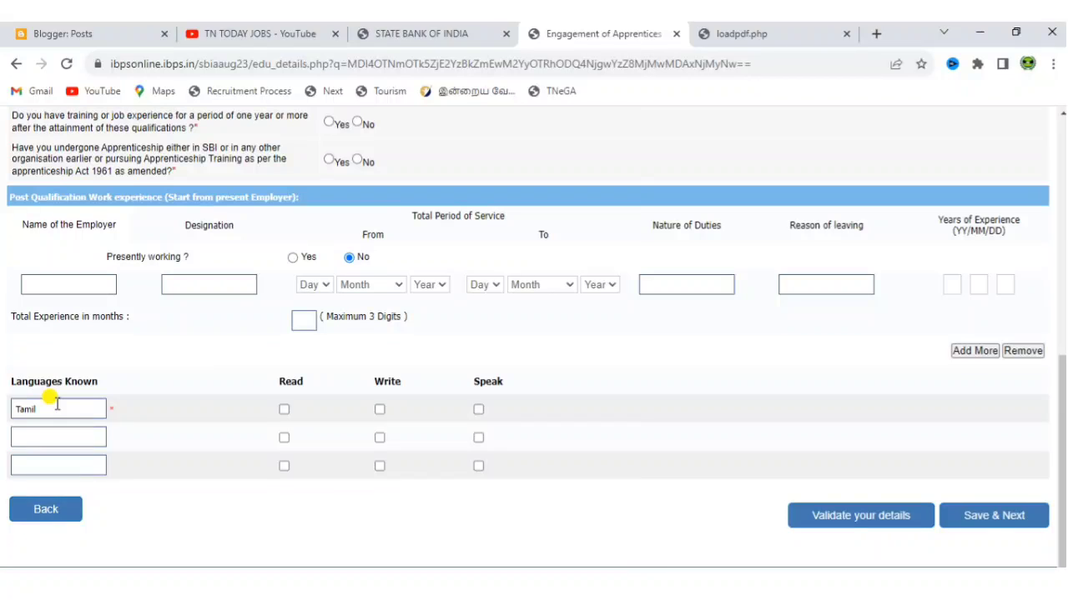
{"action": "left_click", "coordinate": [284, 410]}
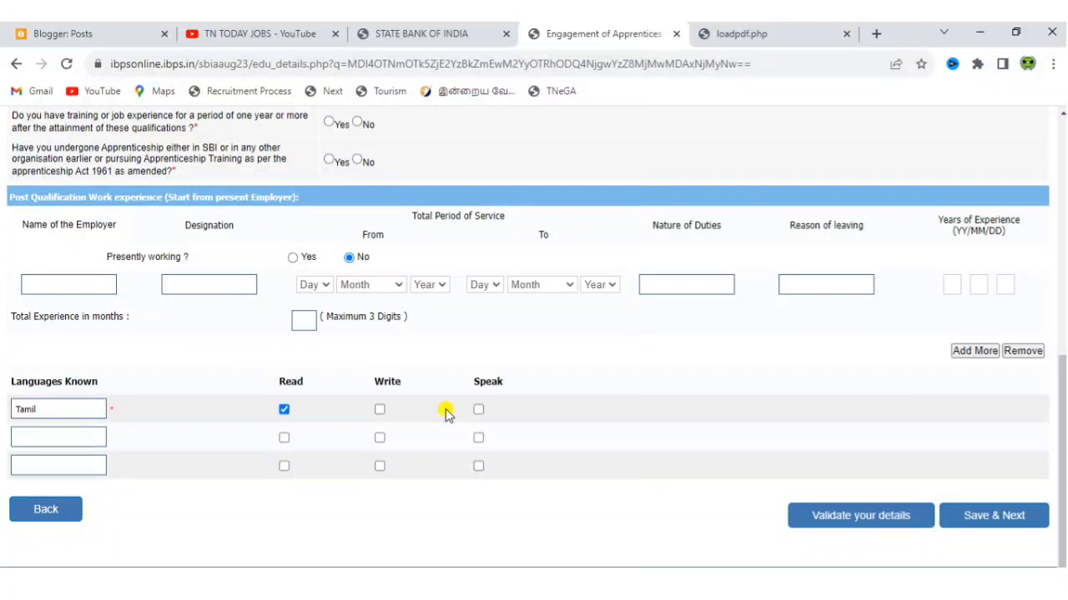
{"action": "left_click", "coordinate": [380, 410]}
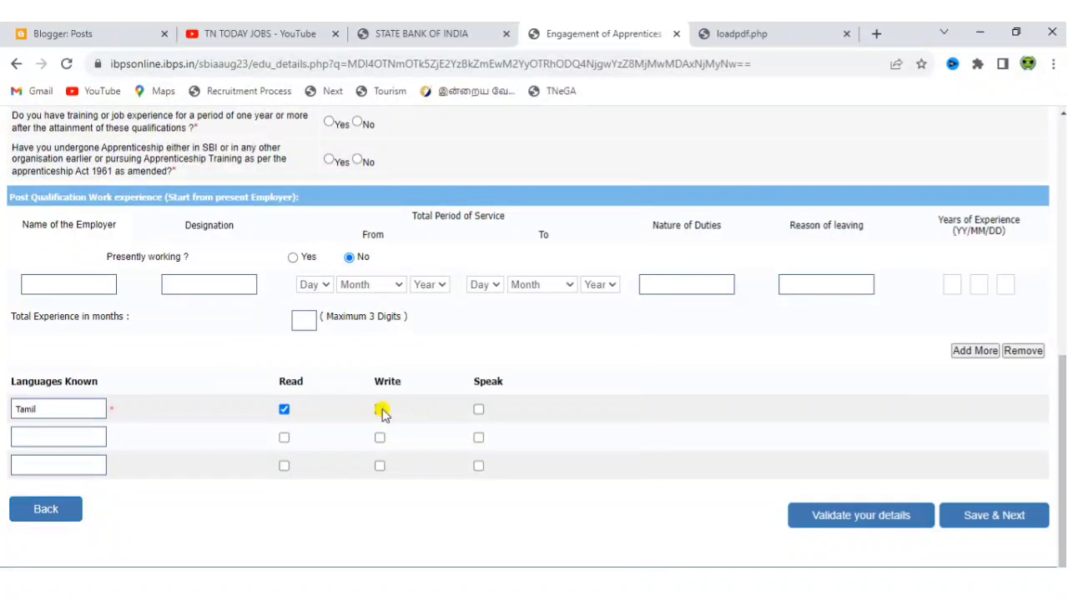
{"action": "left_click", "coordinate": [478, 409]}
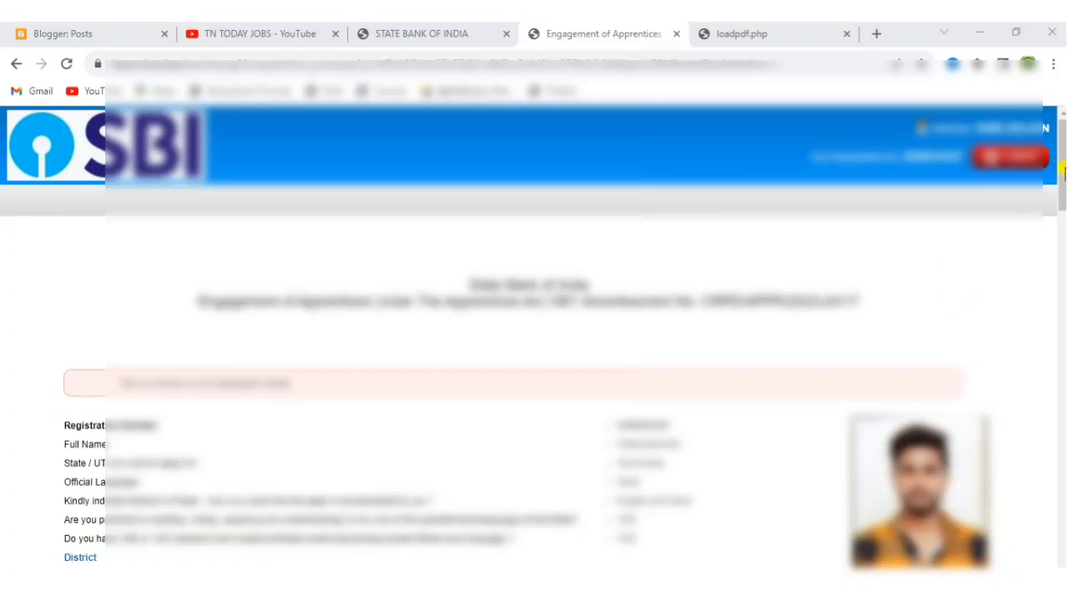
Step: Agree to the declaration at the end of the application preview and complete the registration, accepting both confirmations
{"action": "left_click_drag", "start_coordinate": [1063, 164], "coordinate": [1055, 555]}
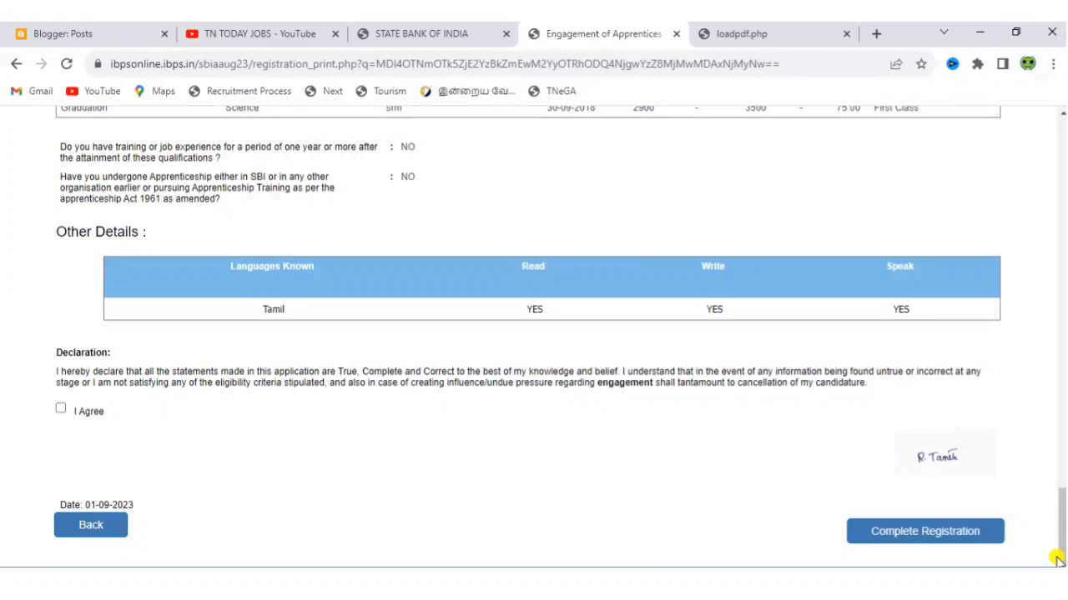
{"action": "left_click", "coordinate": [62, 409]}
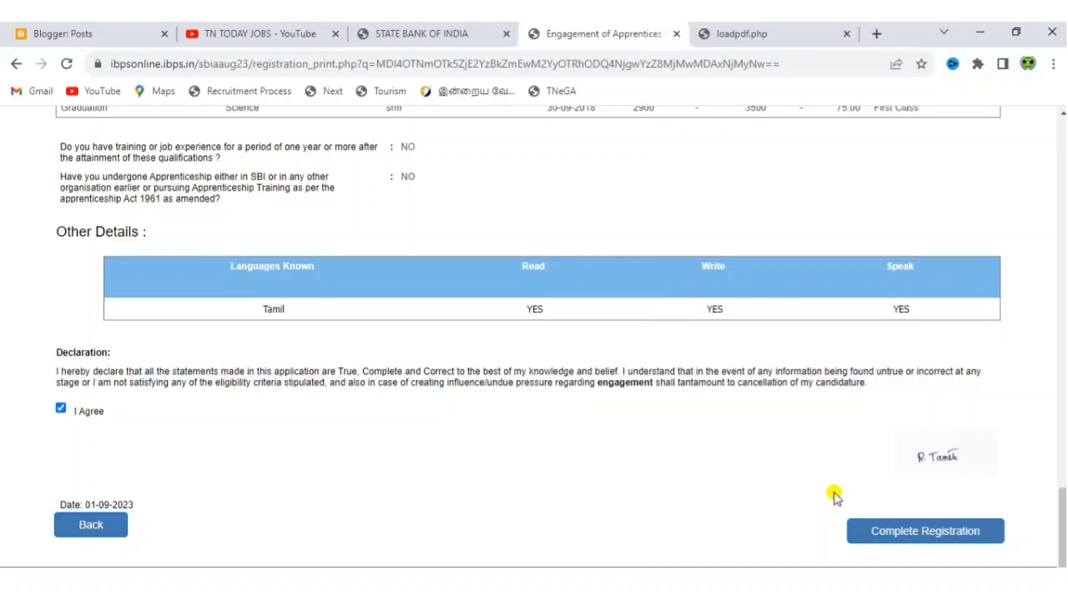
{"action": "left_click", "coordinate": [879, 531]}
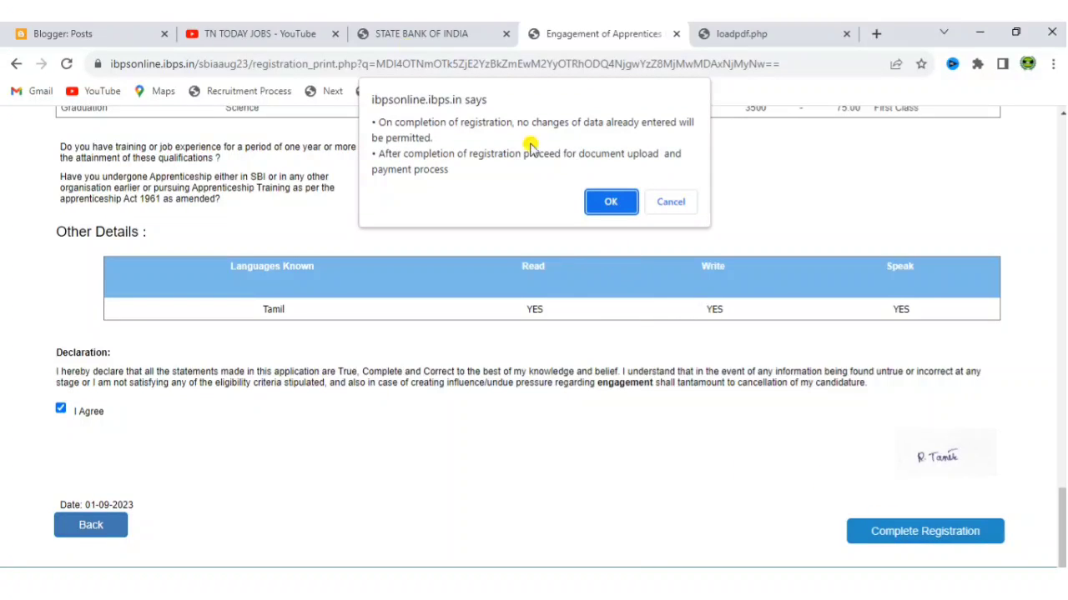
{"action": "left_click", "coordinate": [610, 201]}
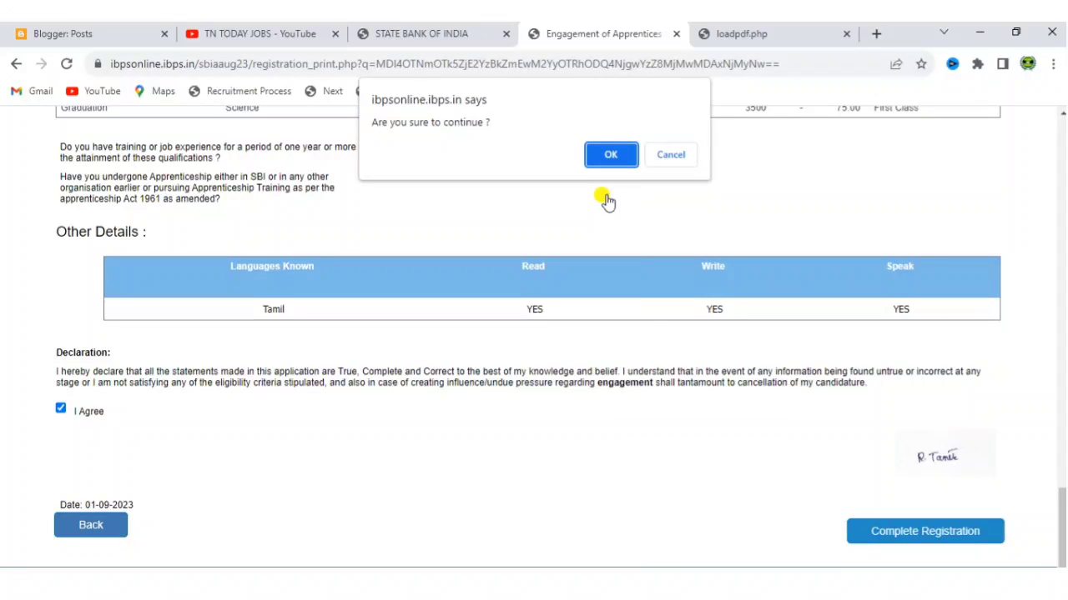
{"action": "left_click", "coordinate": [605, 155]}
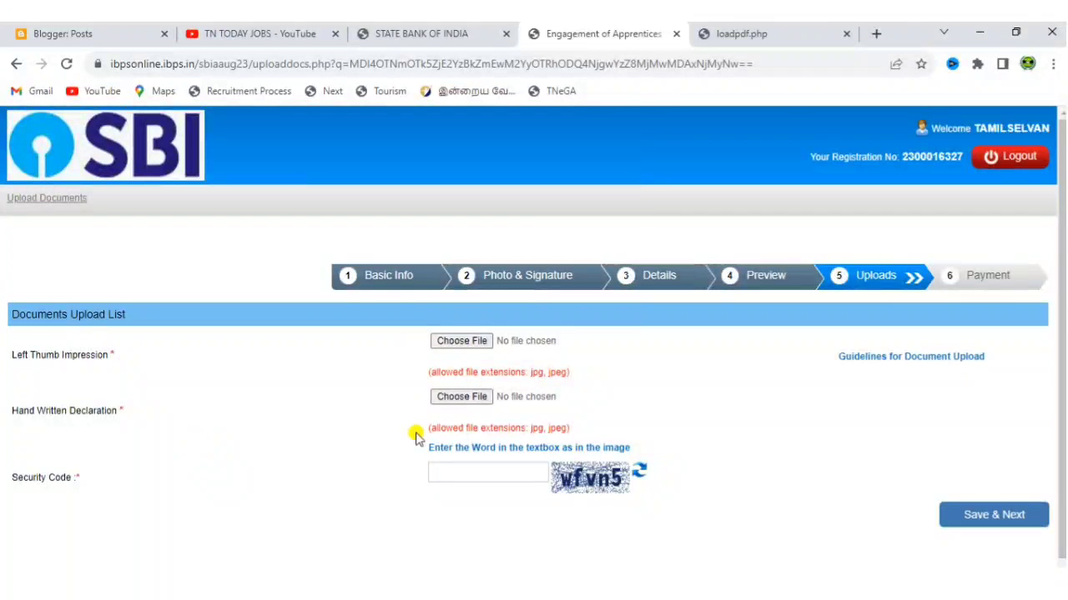
Step: Check the left thumb impression and hand-written declaration requirements in the SBI advertisement PDF, highlighting the declaration text, and return to the application
{"action": "left_click", "coordinate": [422, 33]}
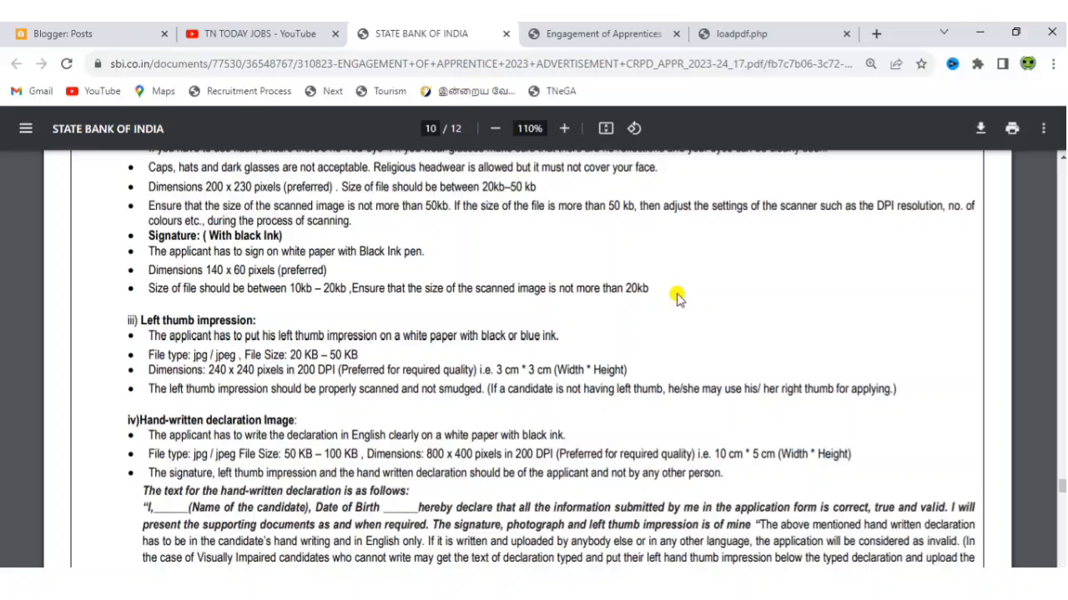
{"action": "scroll", "coordinate": [649, 326], "scroll_direction": "down", "scroll_amount": 3}
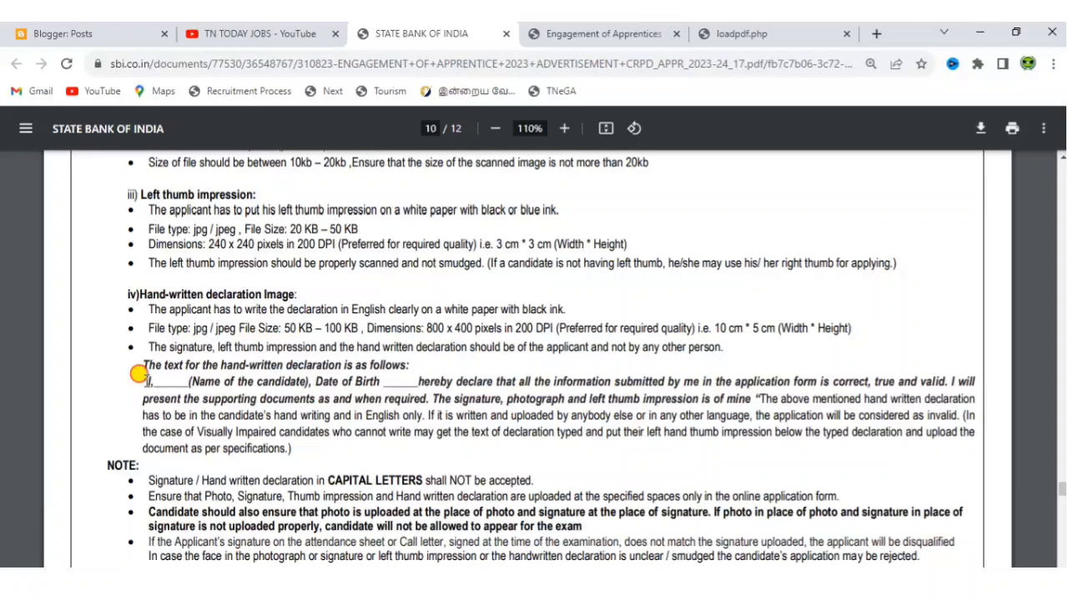
{"action": "left_click_drag", "start_coordinate": [142, 380], "coordinate": [742, 399]}
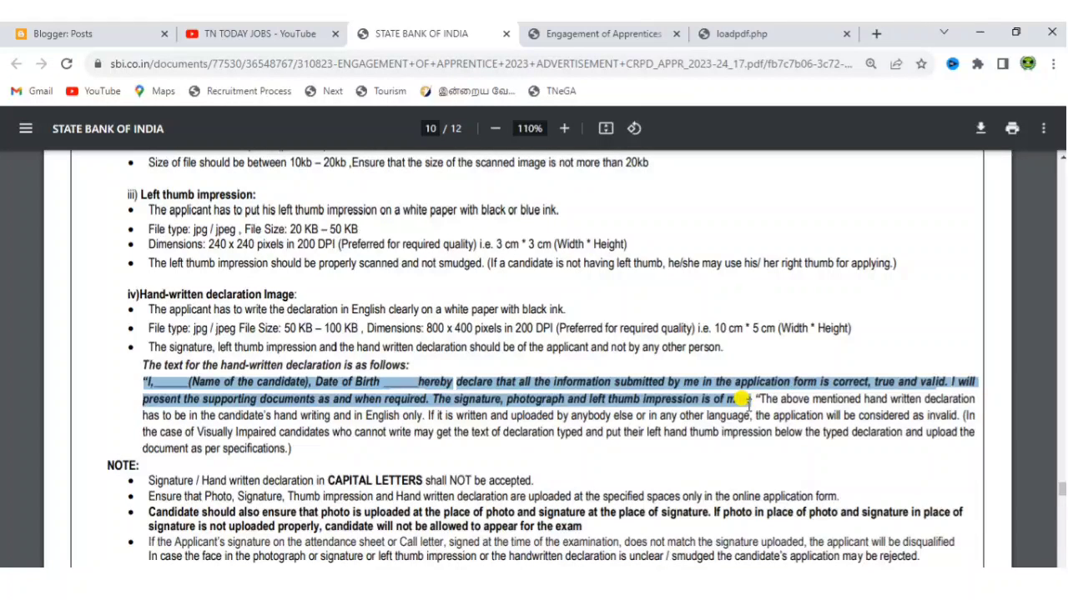
{"action": "left_click", "coordinate": [454, 385]}
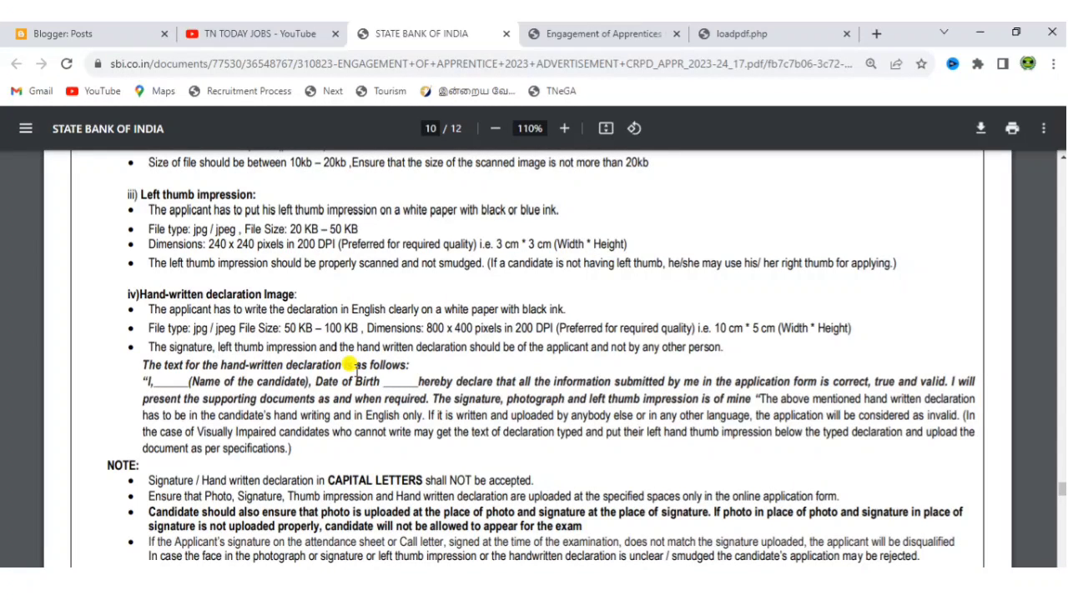
{"action": "left_click", "coordinate": [574, 32]}
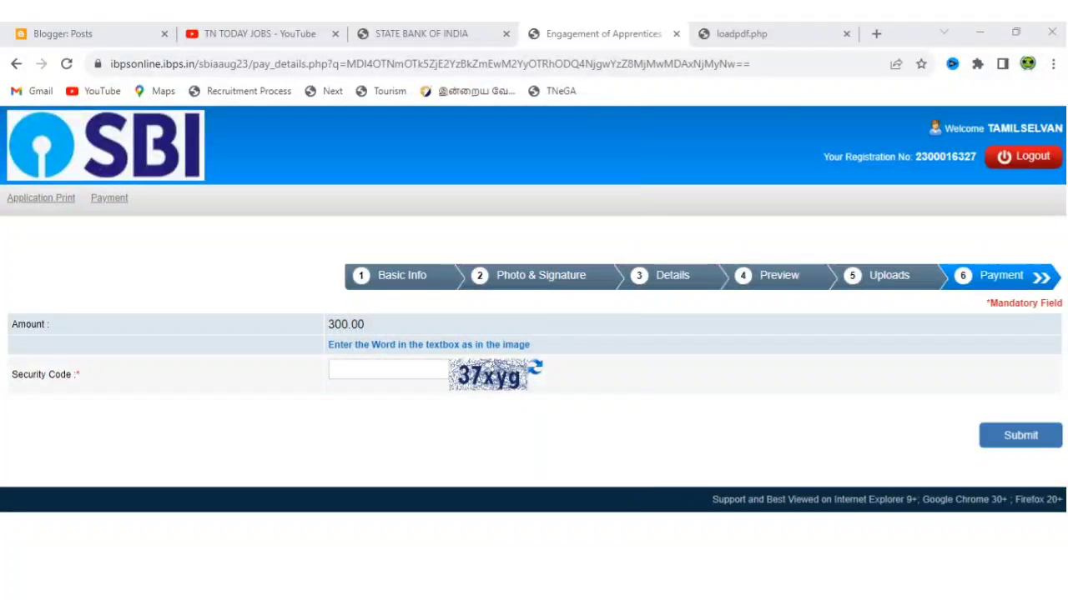
Step: Enter the security code from the image on the payment page, submit the payment details and confirm the submission
{"action": "left_click", "coordinate": [406, 367]}
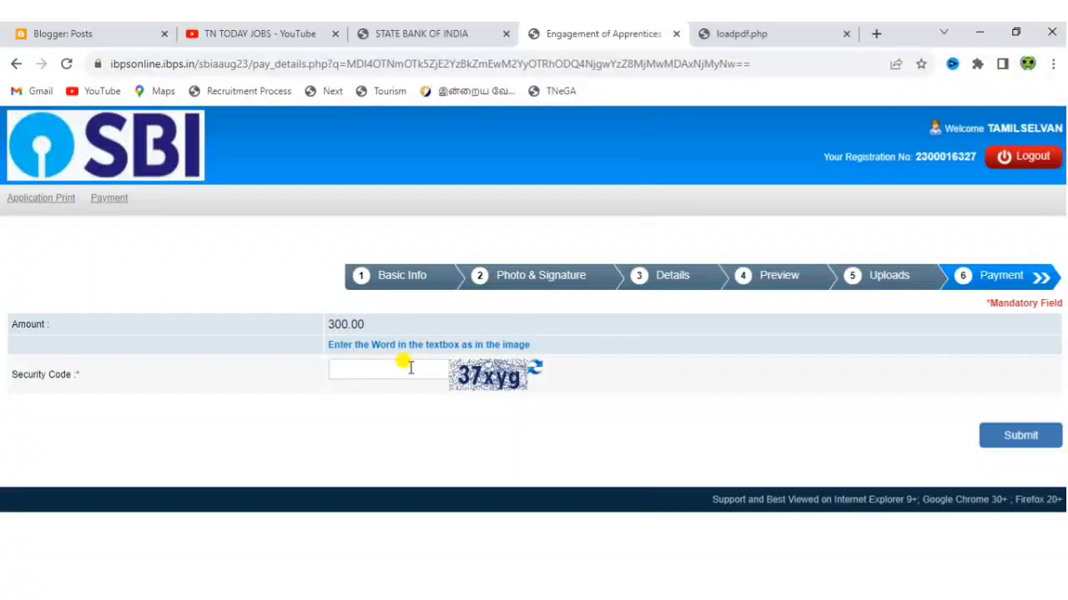
{"action": "type", "text": "37"}
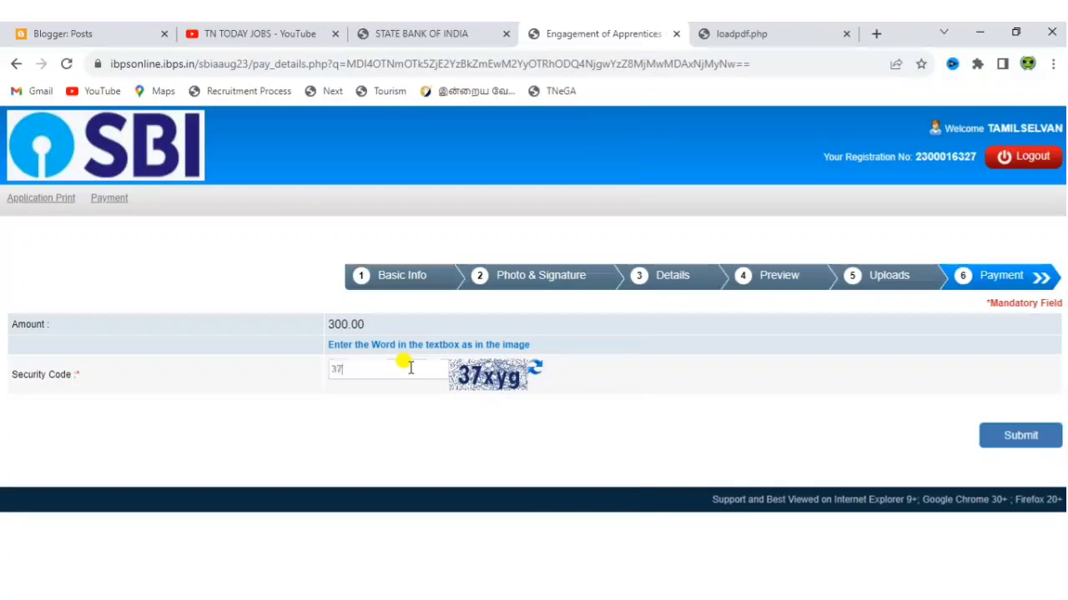
{"action": "type", "text": "xyg"}
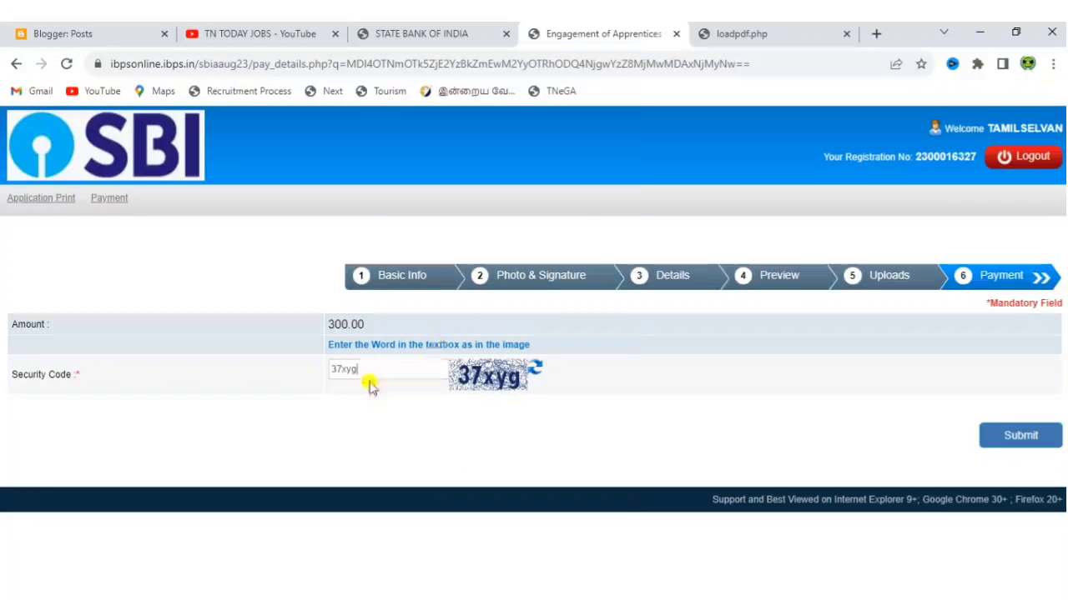
{"action": "left_click", "coordinate": [1013, 440]}
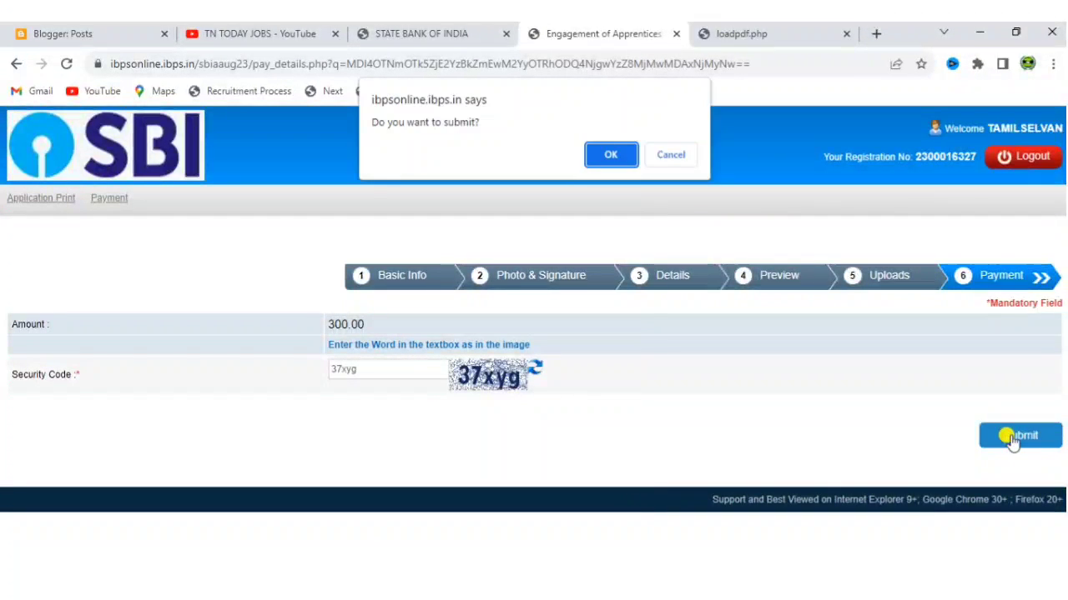
{"action": "left_click", "coordinate": [598, 153]}
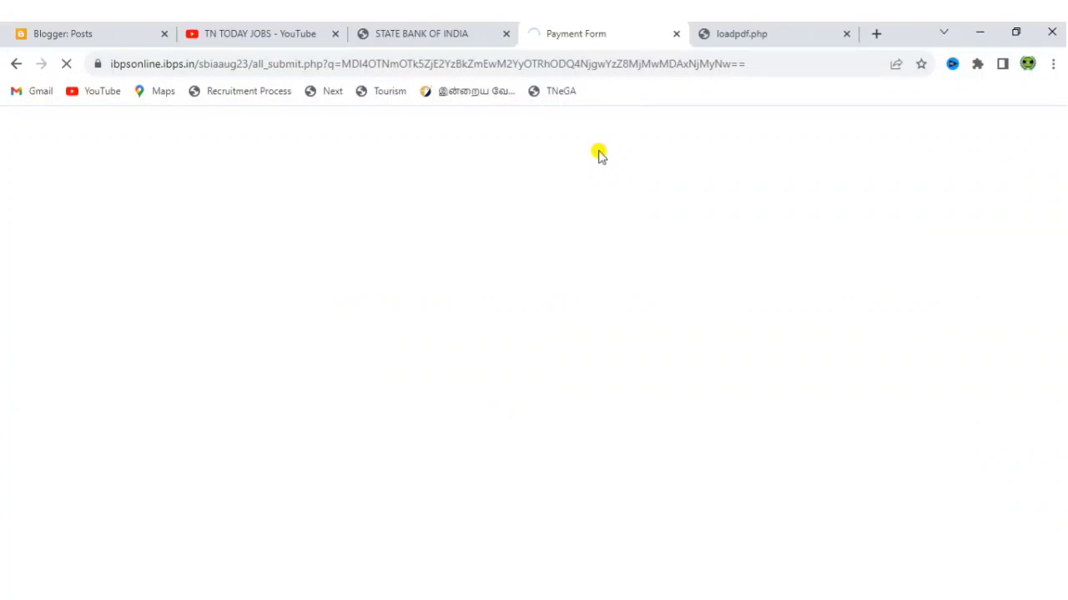